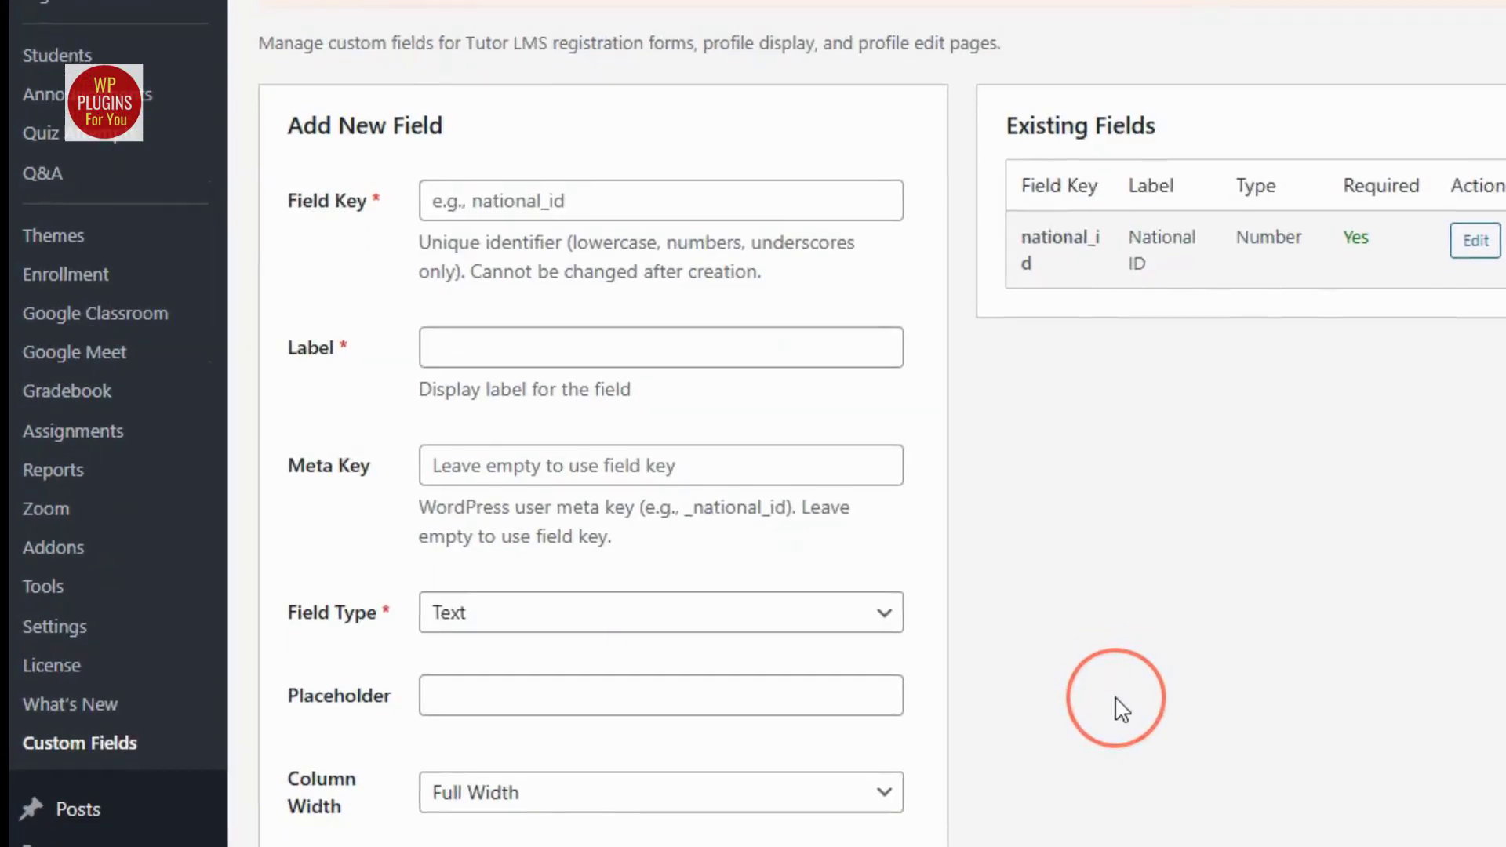
# Examine the options of the Add New Field form and the Existing Fields list on the Custom Registration Fields page.
pyautogui.scroll(-6, 1123, 706)
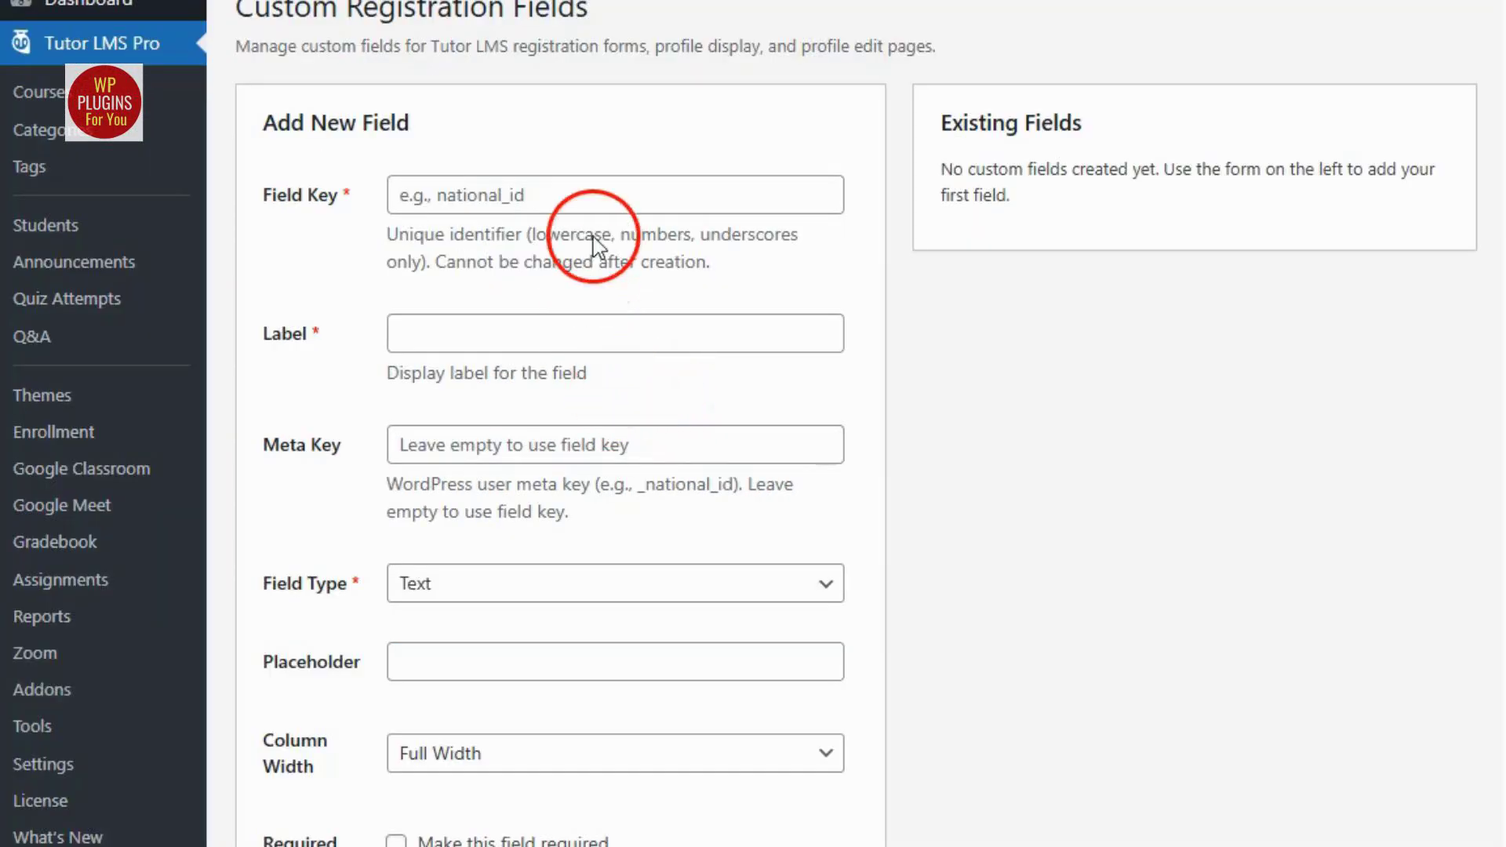
pyautogui.scroll(-2, 623, 545)
pyautogui.scroll(-5, 625, 550)
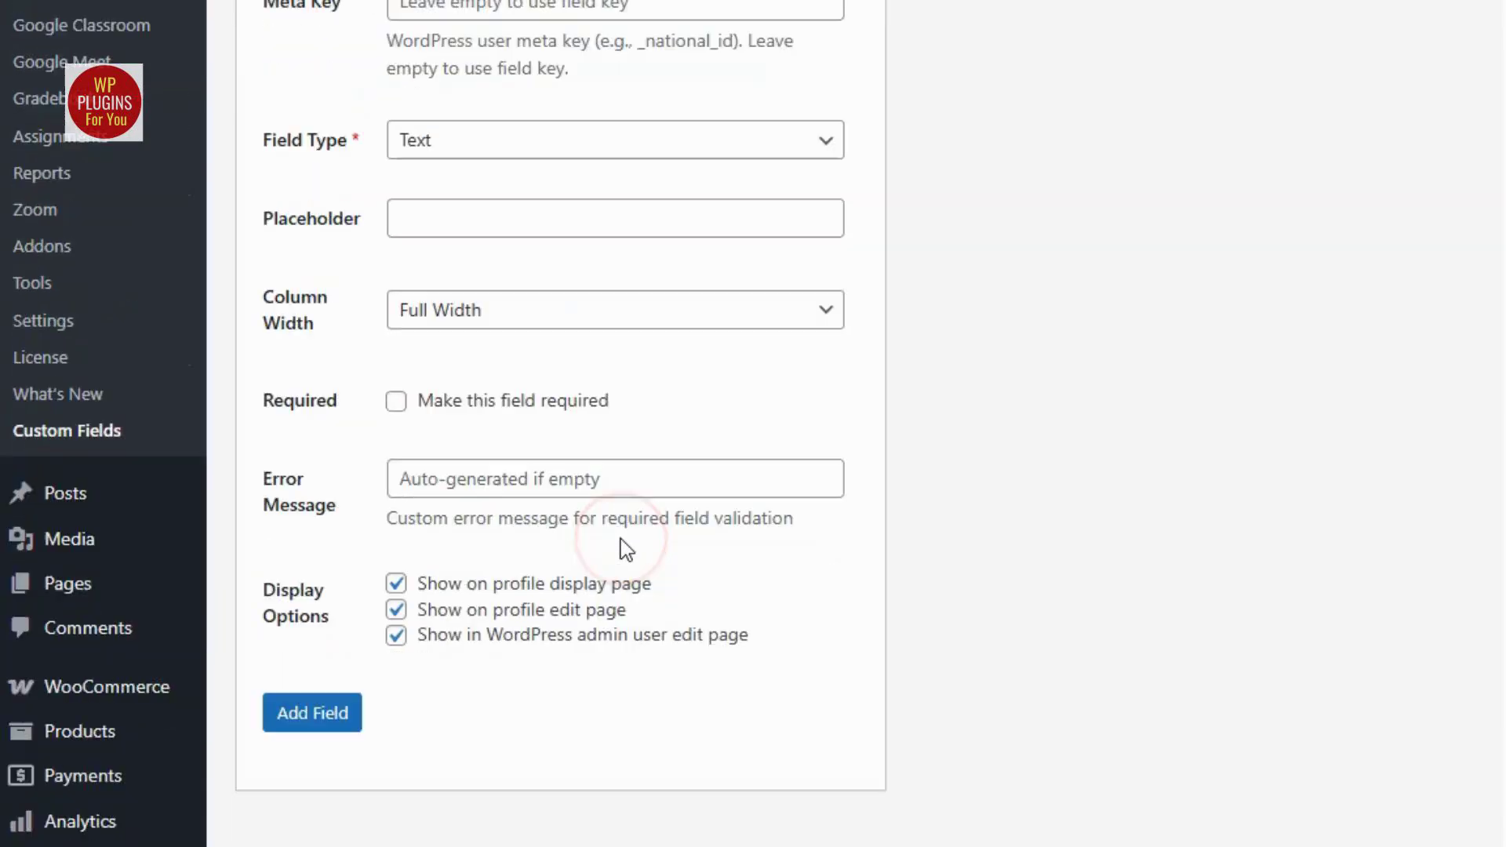
pyautogui.scroll(3, 672, 588)
pyautogui.scroll(3, 845, 549)
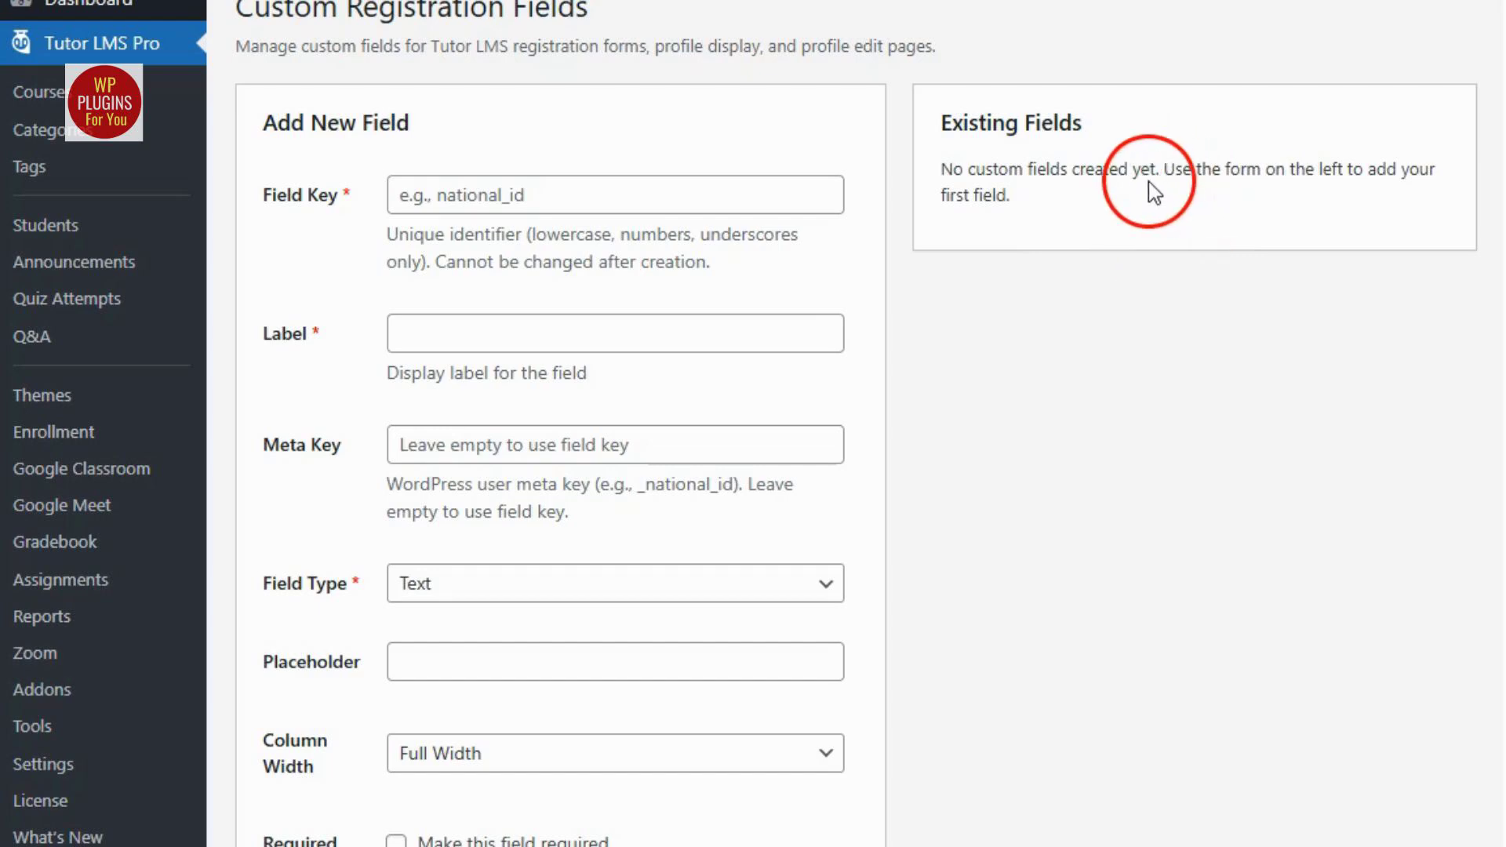
pyautogui.scroll(-8, 620, 541)
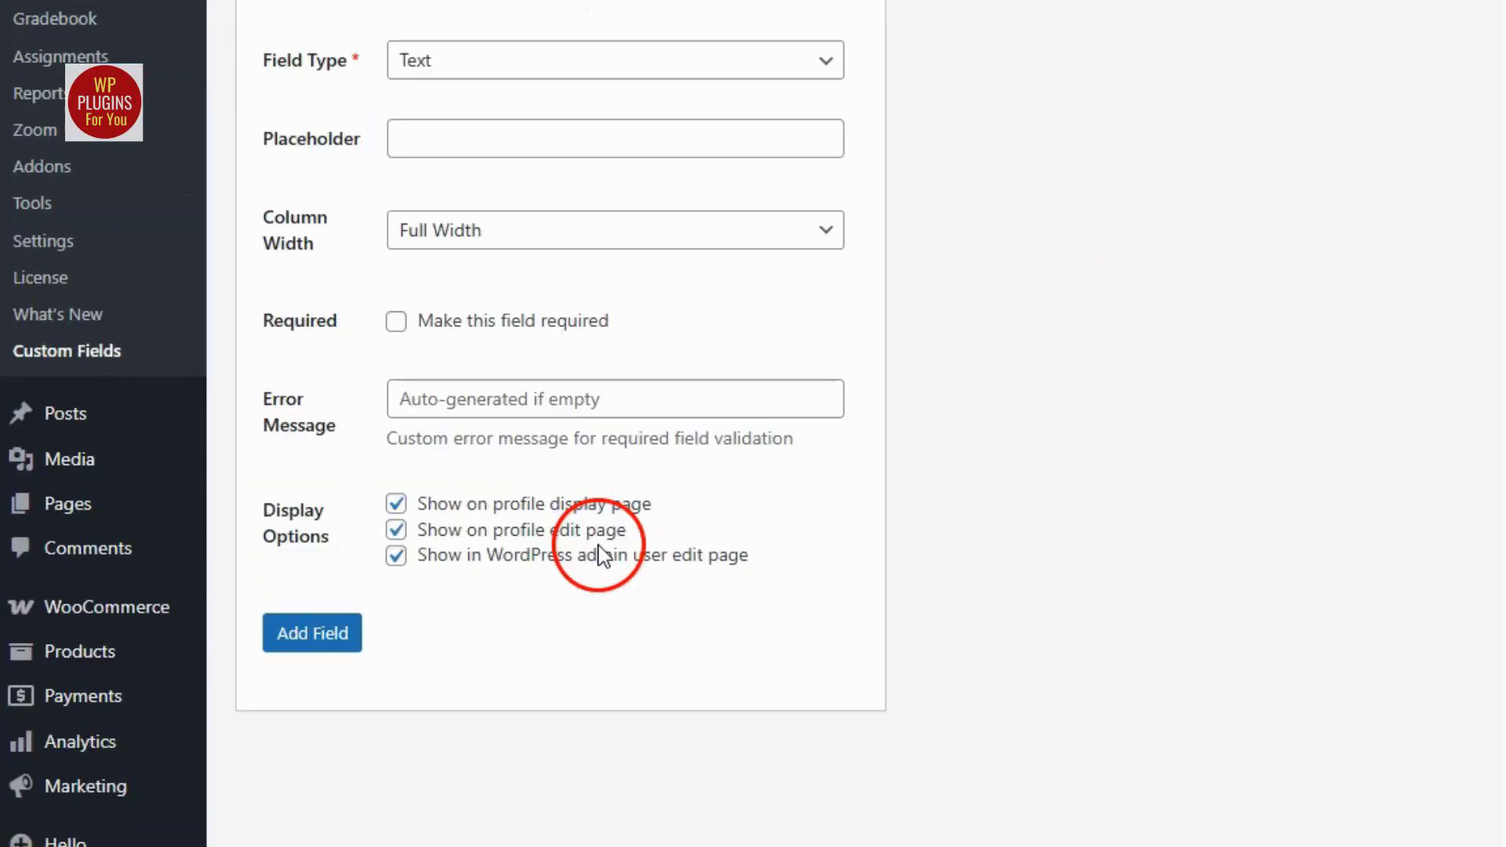
pyautogui.scroll(8, 604, 549)
pyautogui.scroll(1, 604, 549)
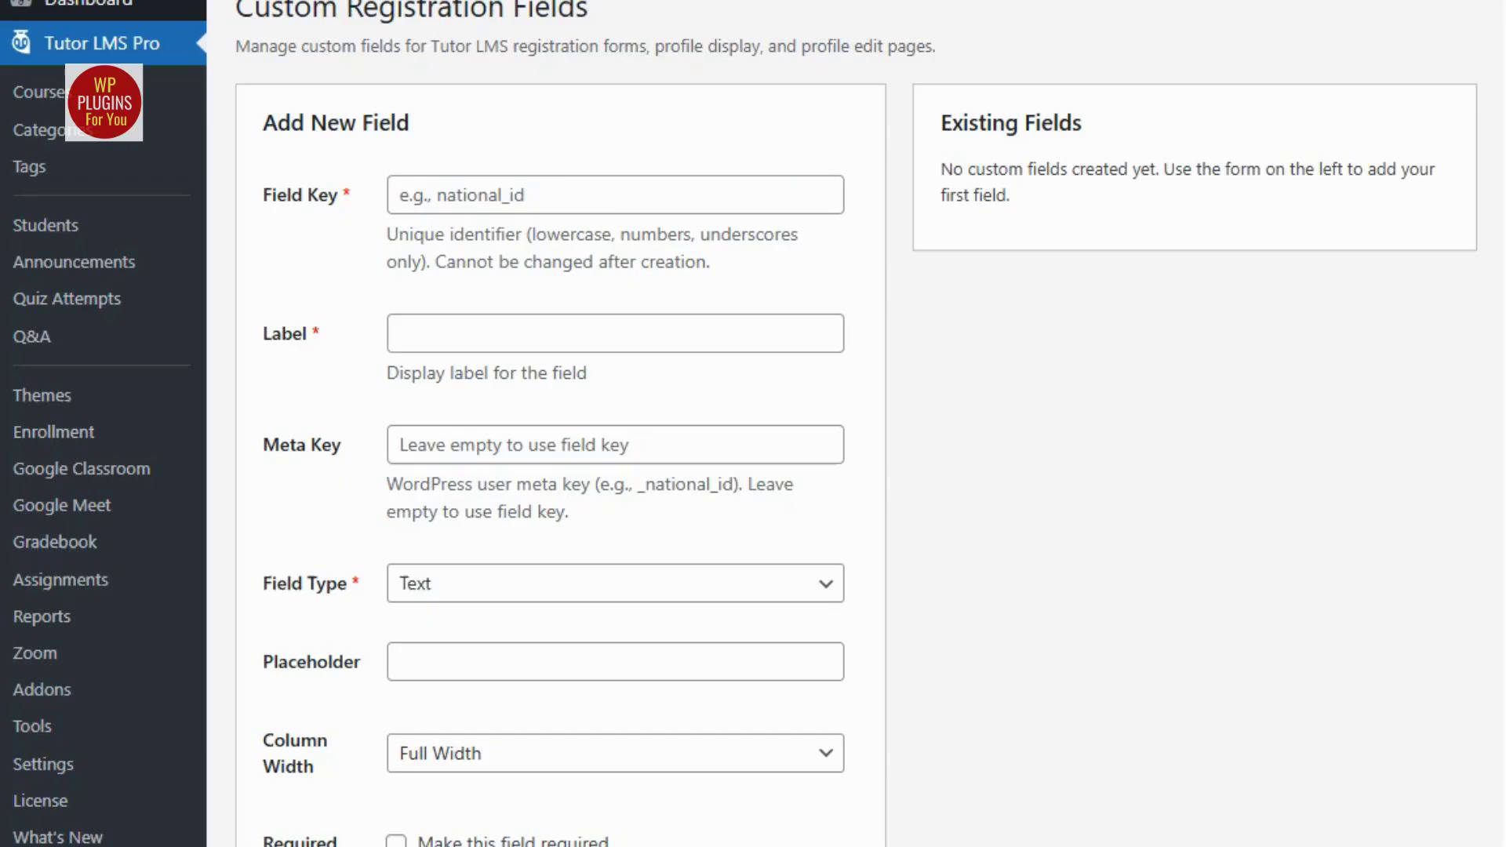
# Enter national_id as the new field's key and read the key naming rules beneath it.
pyautogui.click(535, 195)
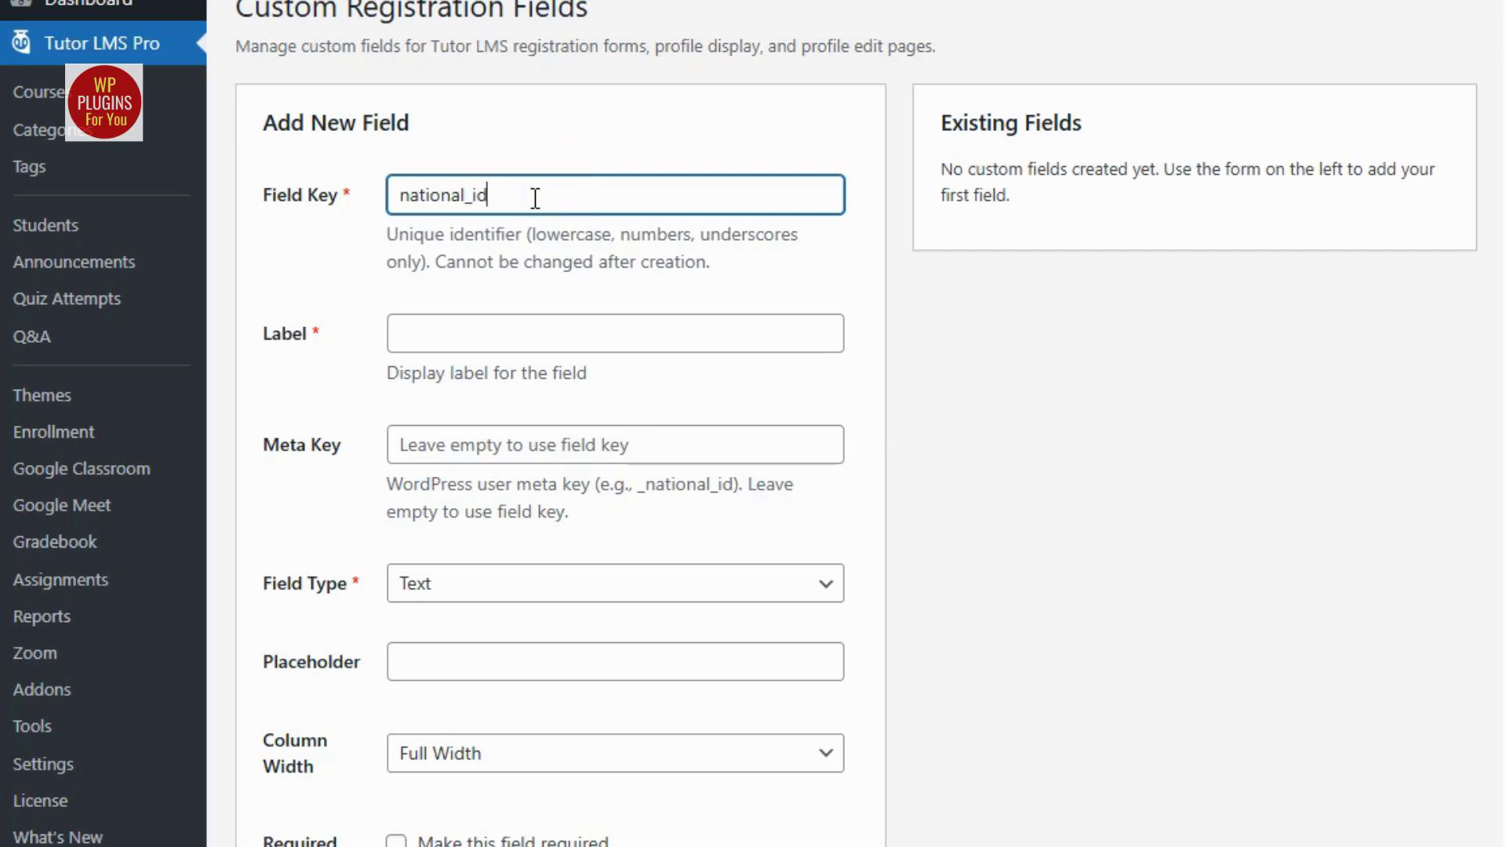
pyautogui.click(655, 252)
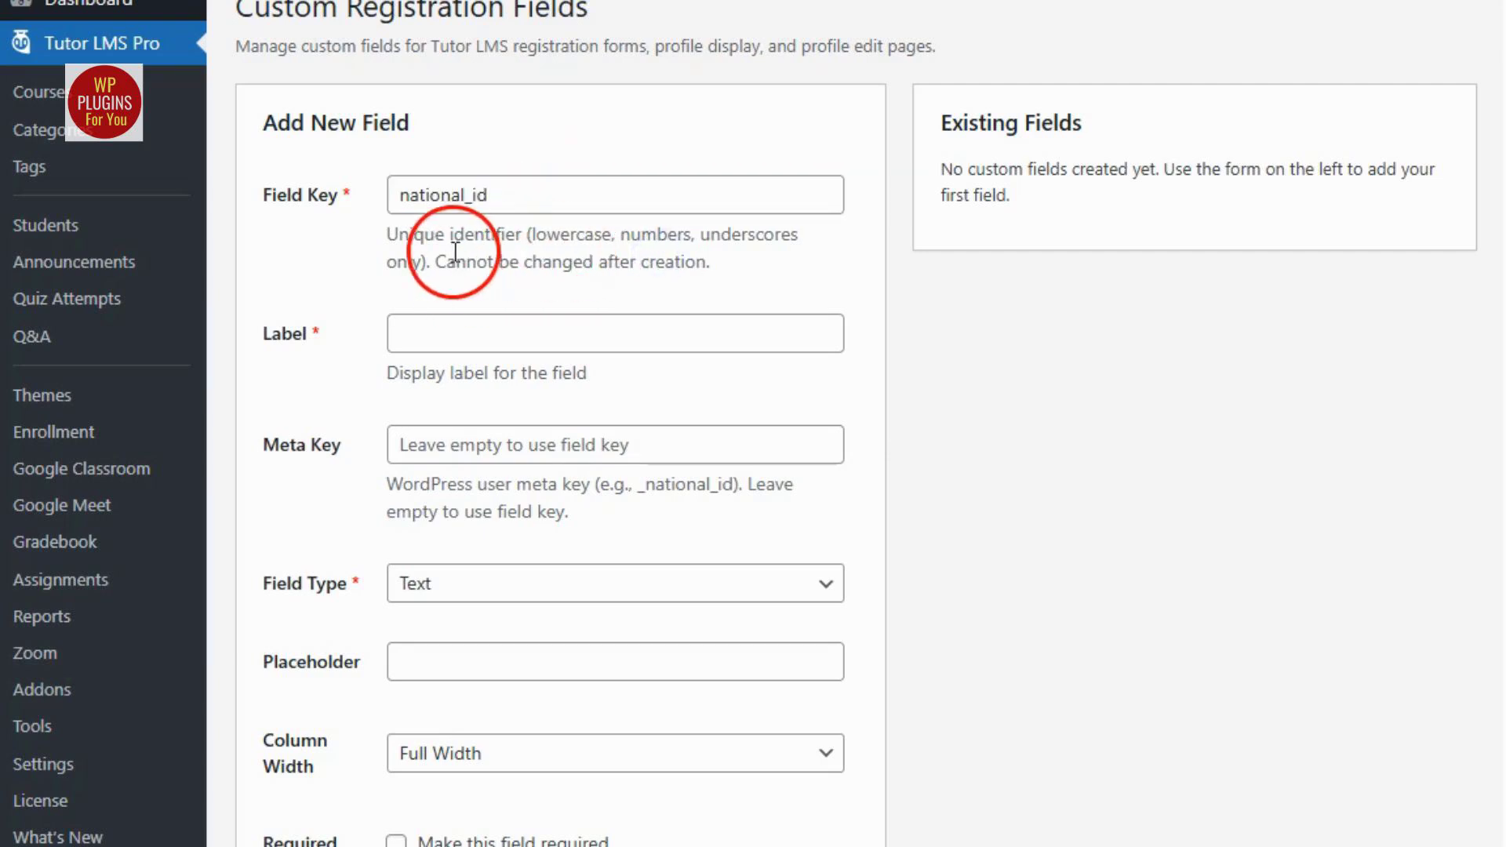
pyautogui.moveTo(397, 234); pyautogui.dragTo(749, 267)
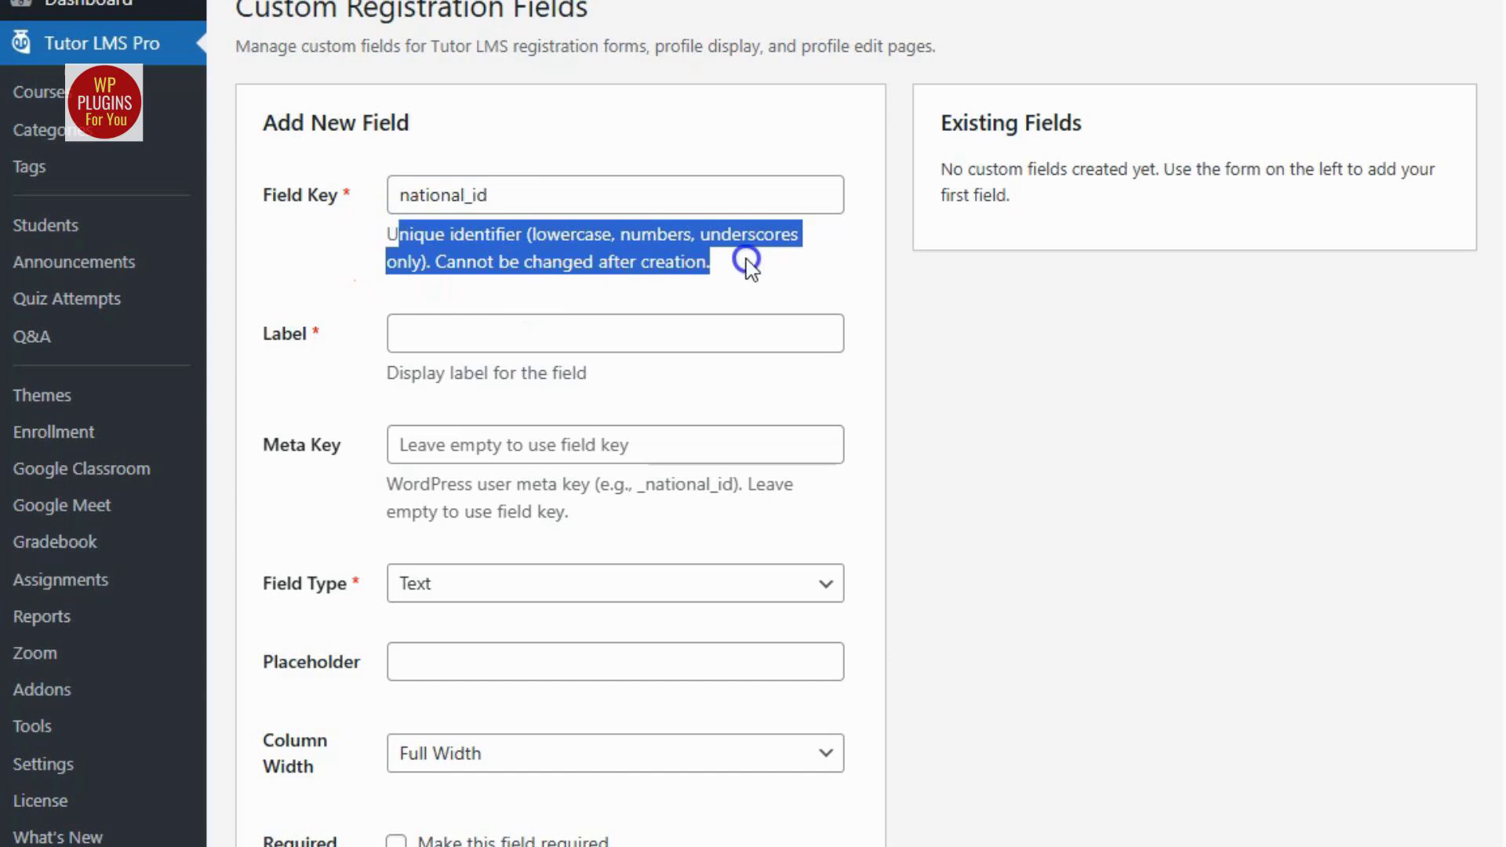
pyautogui.click(628, 292)
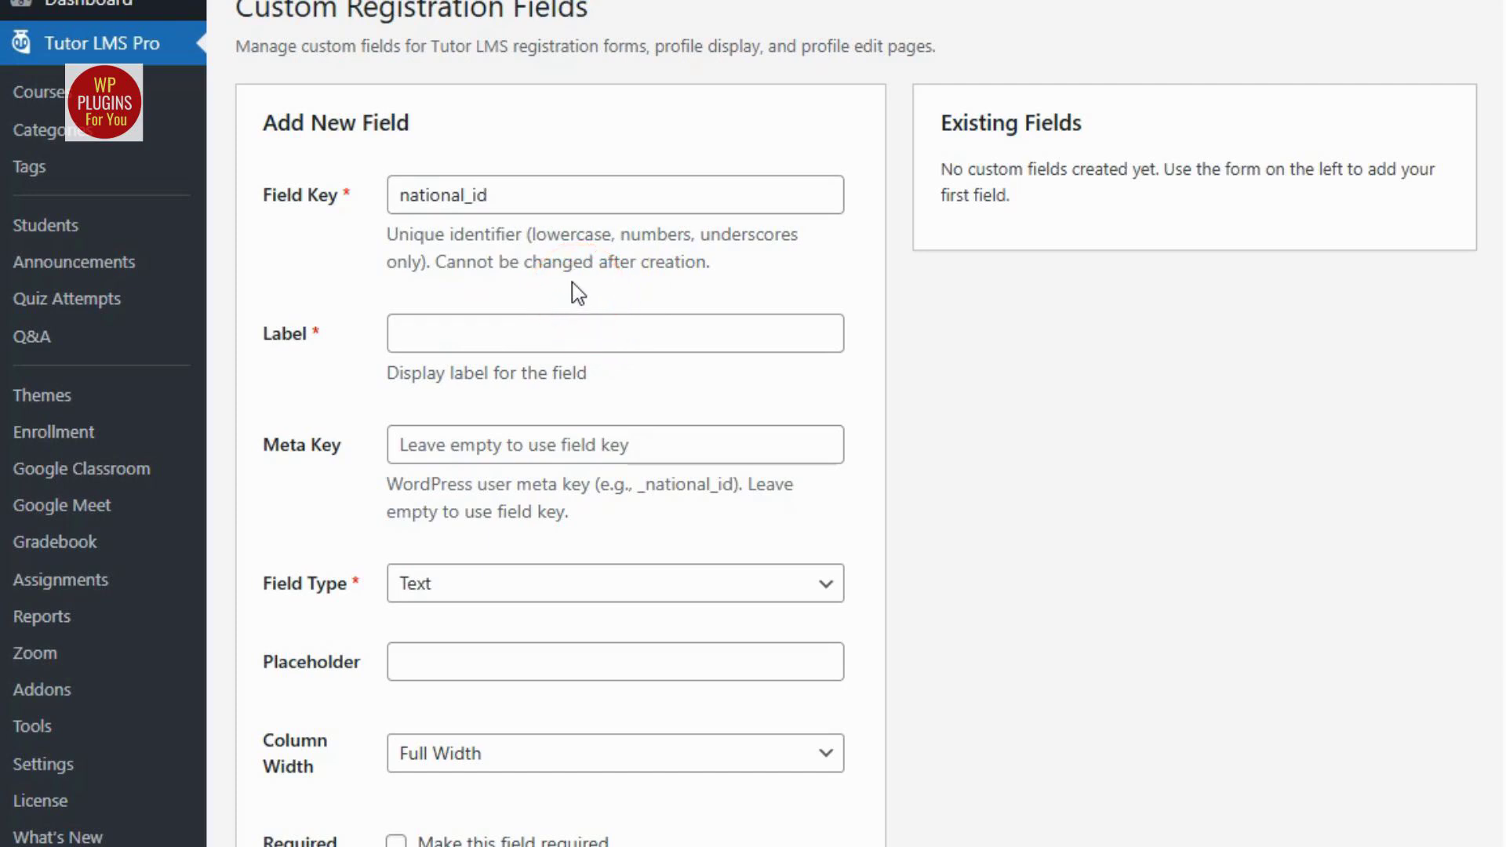
# Set the new field's label to "National ID Number" and its meta key to "nationalid".
pyautogui.click(447, 339)
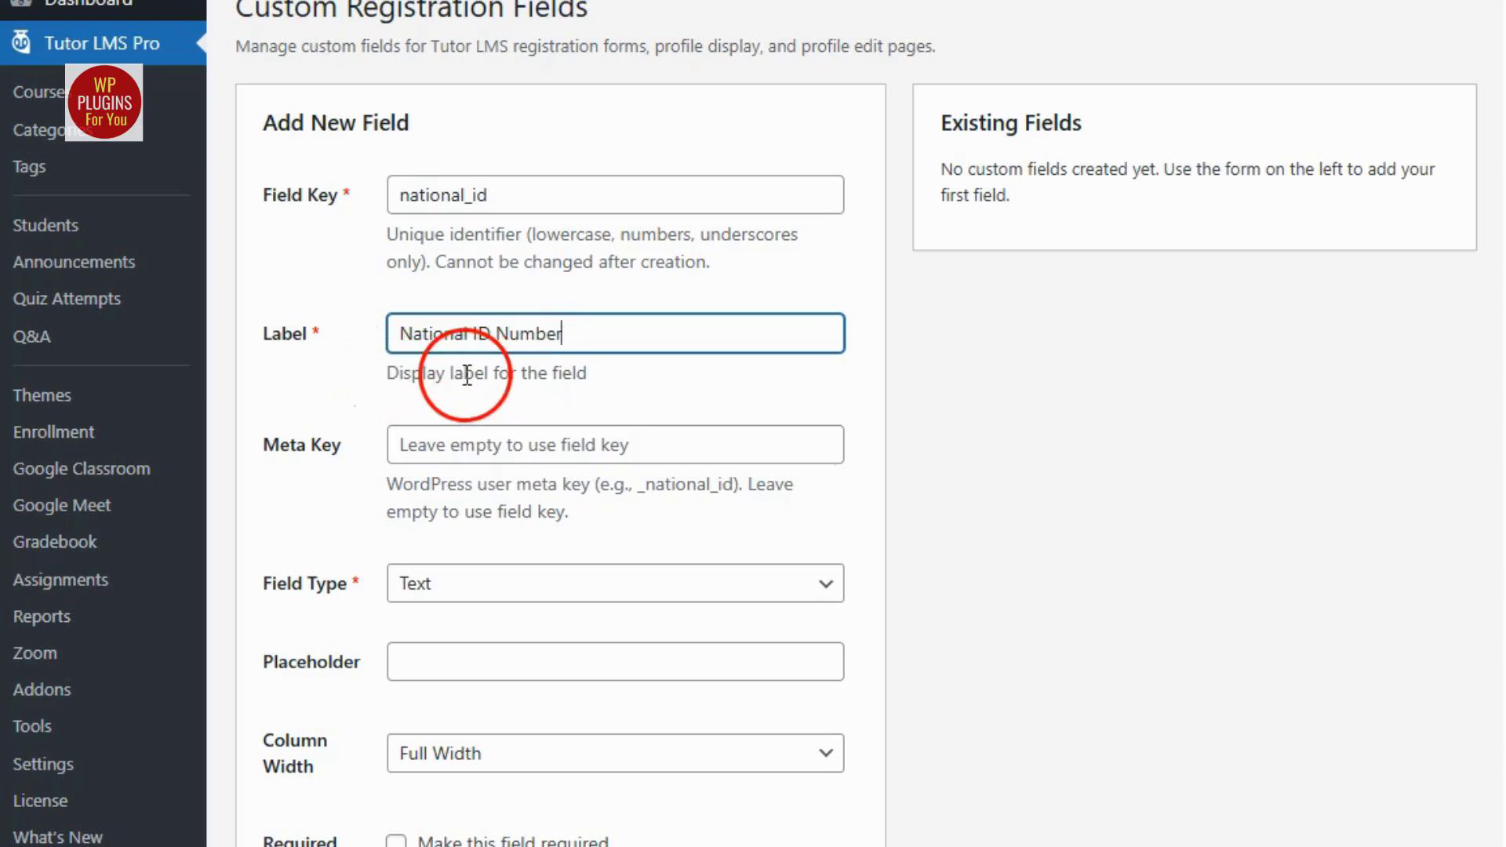
pyautogui.click(616, 384)
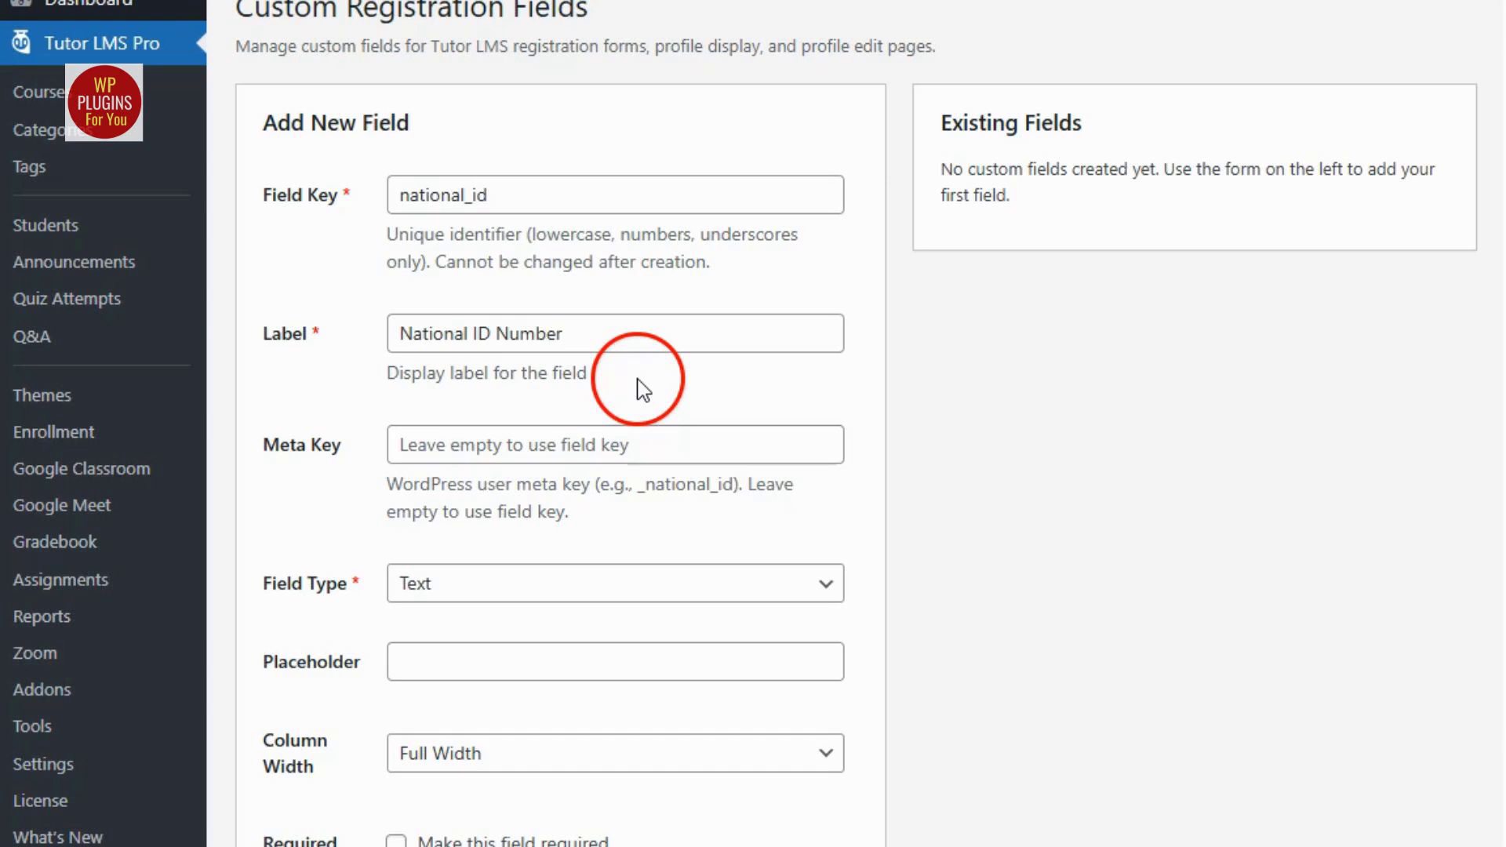
pyautogui.click(665, 460)
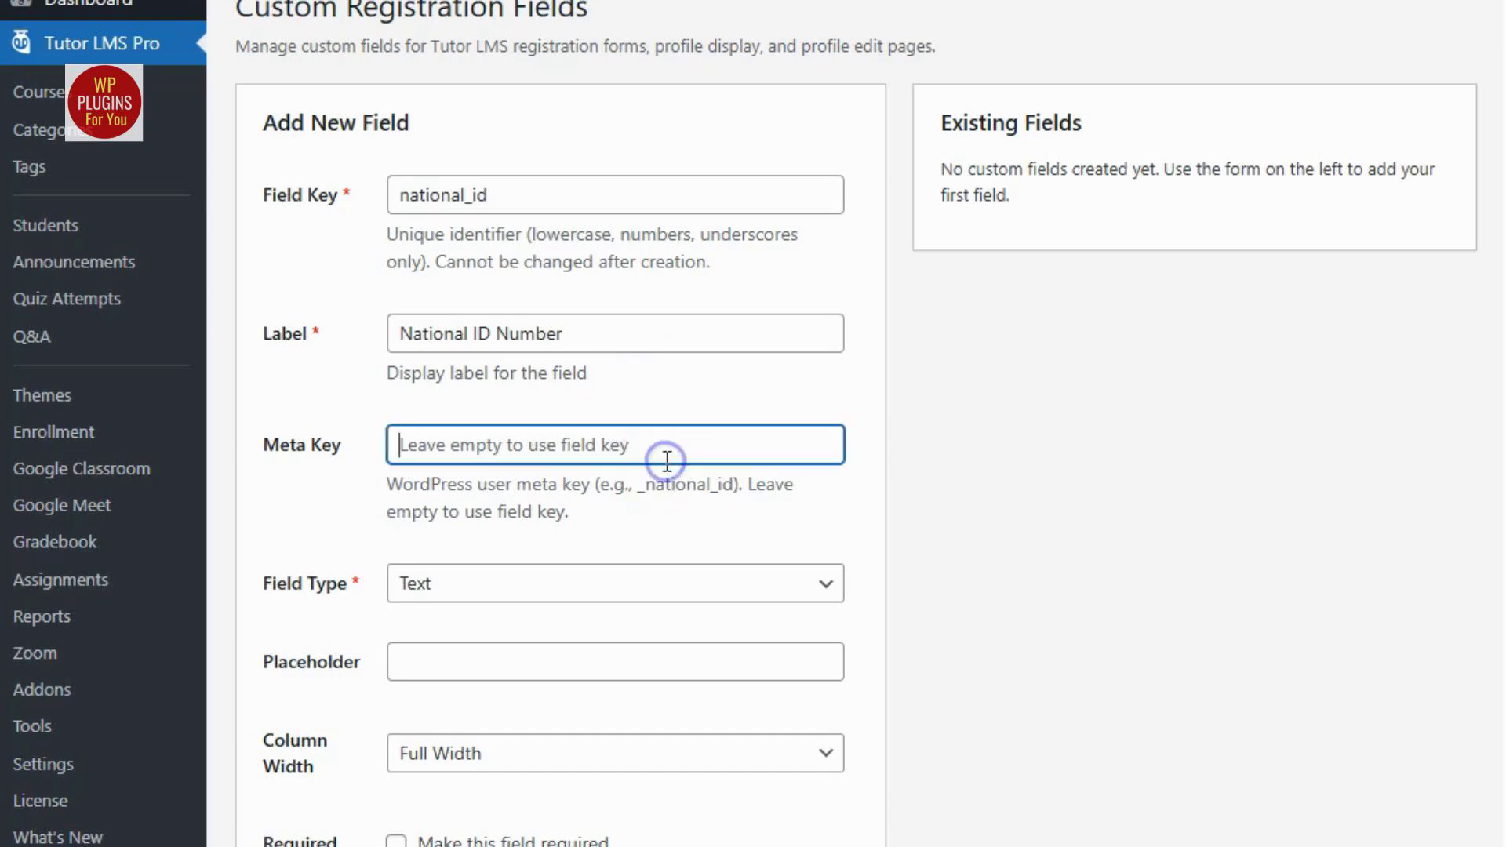
pyautogui.write('nationalid')
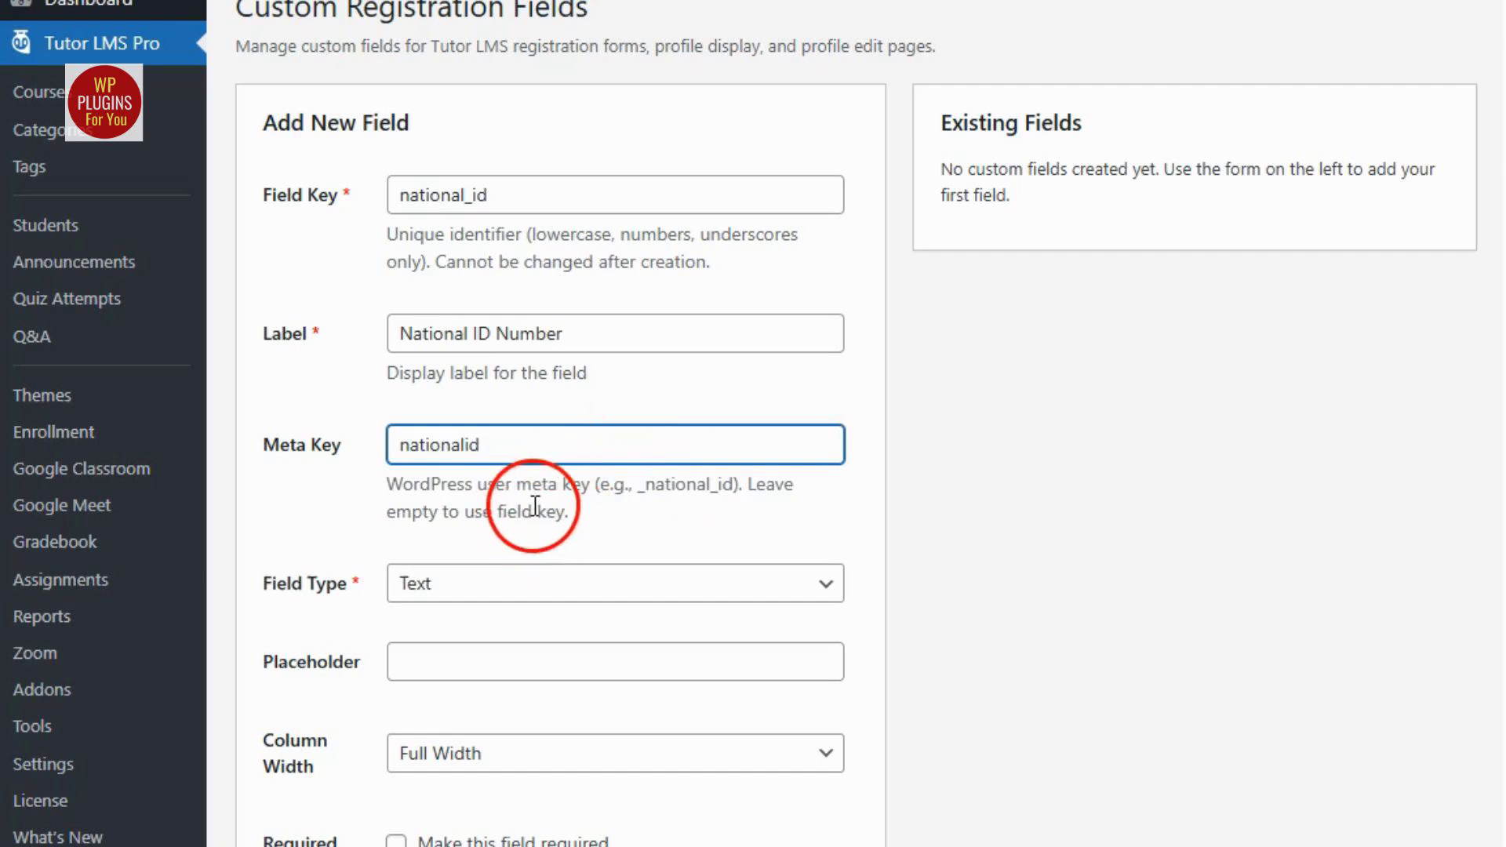
pyautogui.click(559, 516)
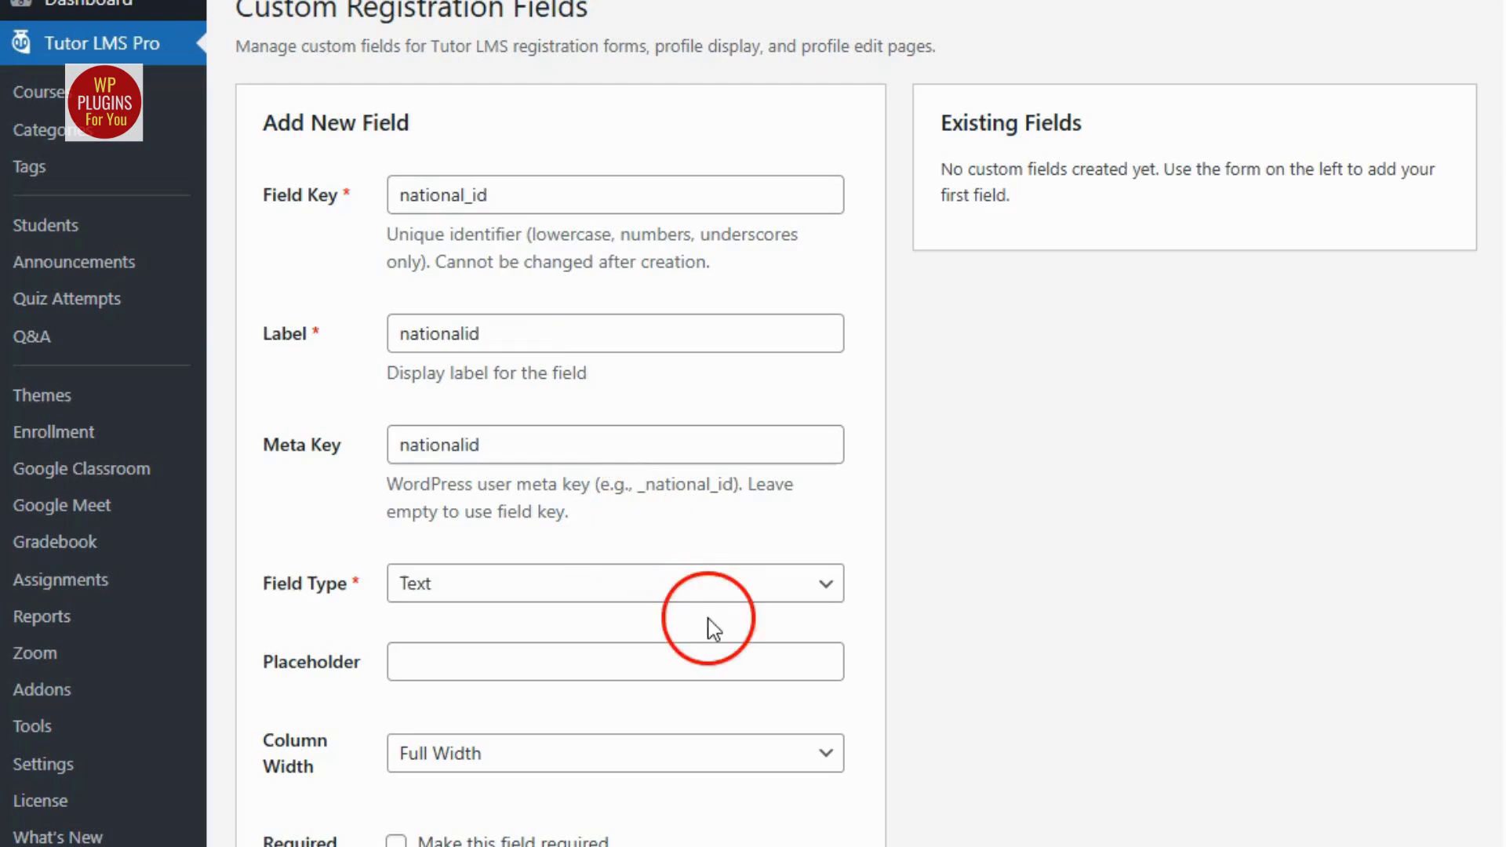
# Keep the field type as Text and set the placeholder to "Enter your 10-digit National ID".
pyautogui.click(696, 600)
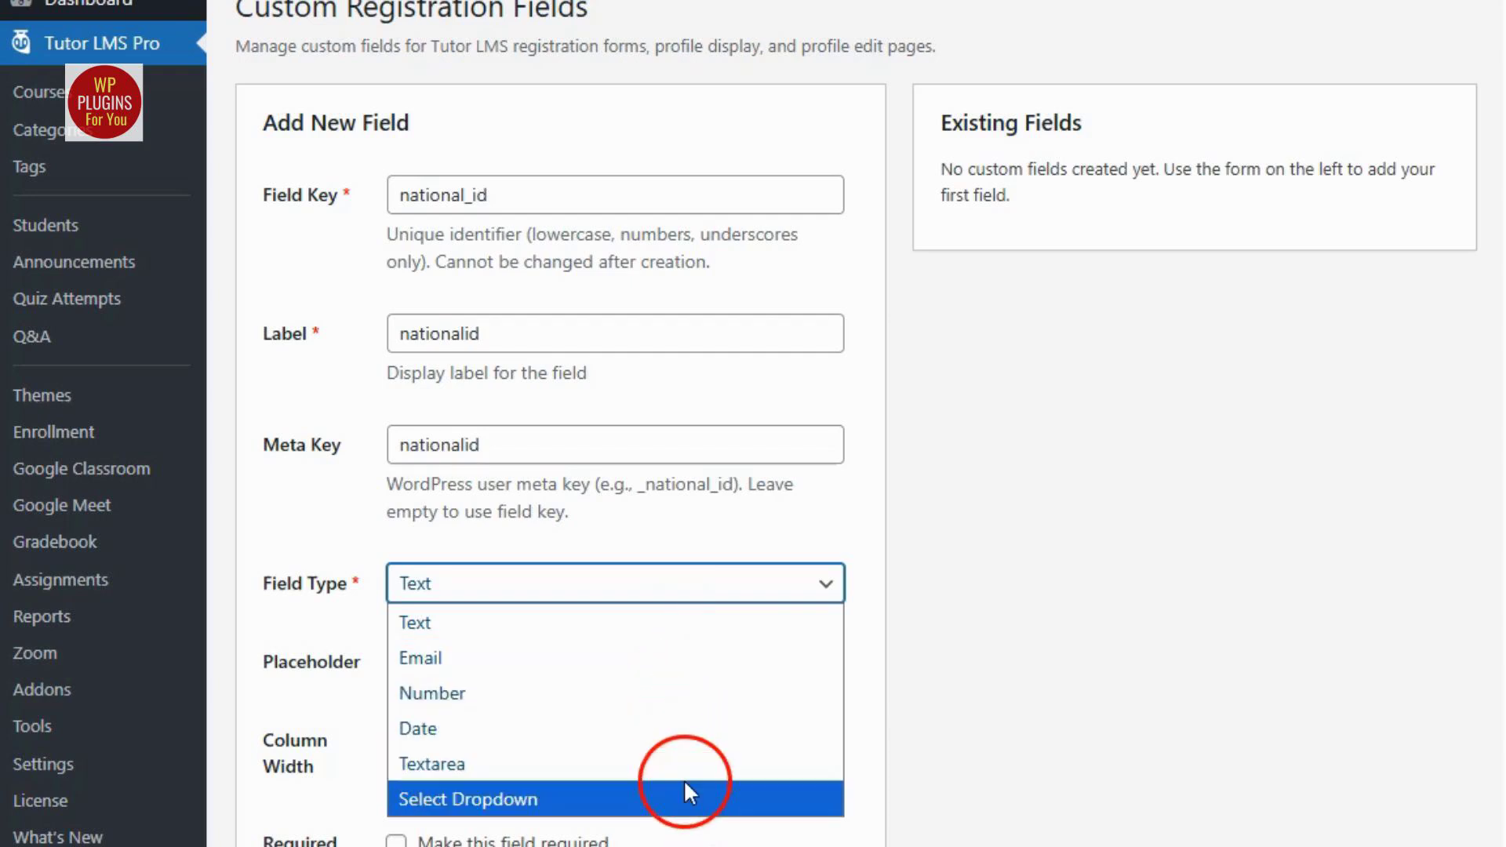
pyautogui.press('Escape')
pyautogui.click(609, 663)
pyautogui.write('Enter your 10-digit National ID')
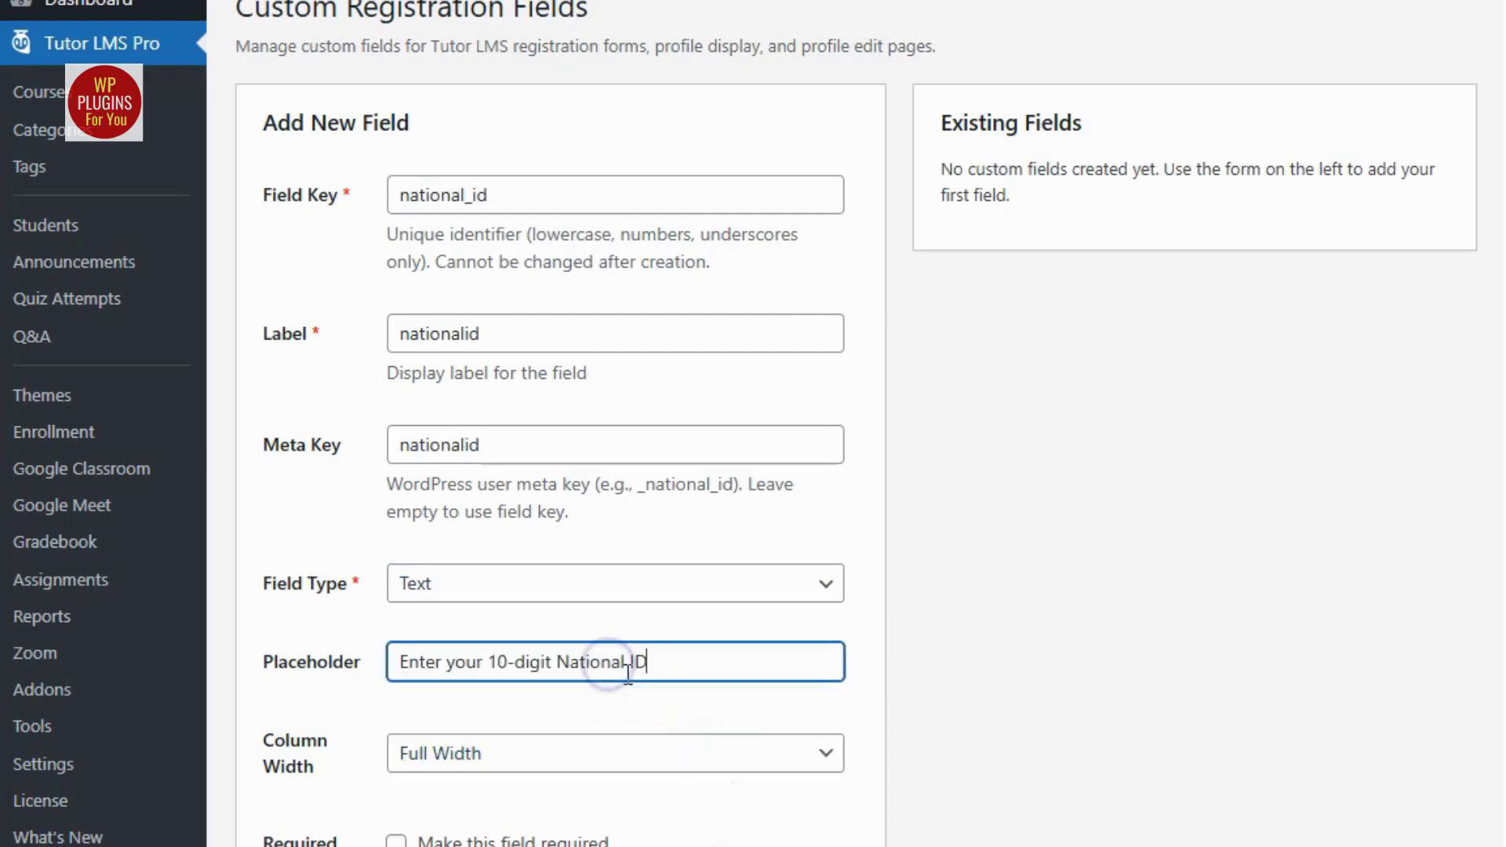
pyautogui.click(621, 703)
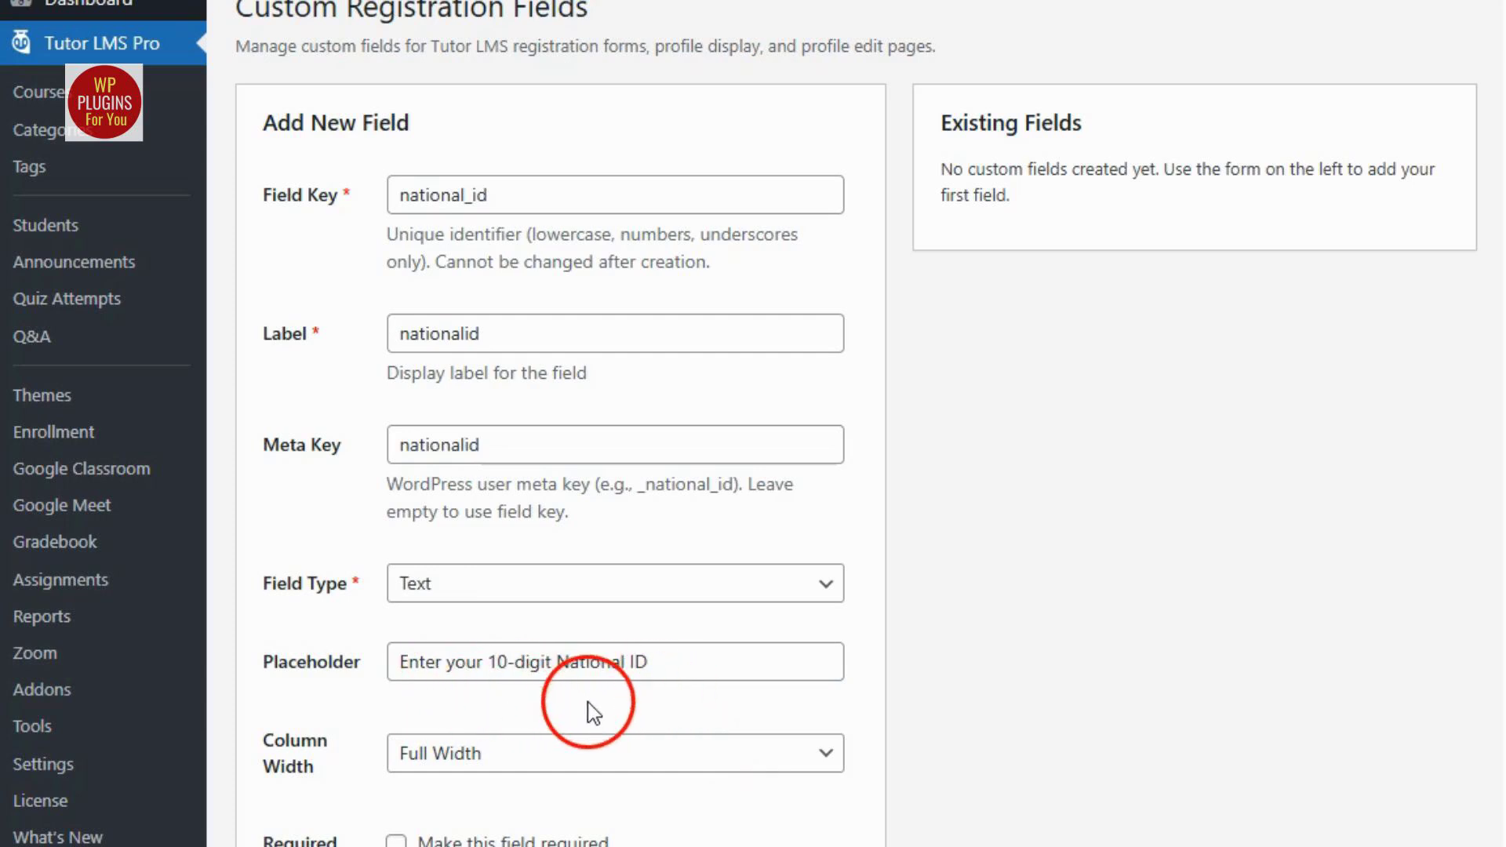
# Keep the column width at Full Width and make the national ID field required.
pyautogui.scroll(-3, 594, 712)
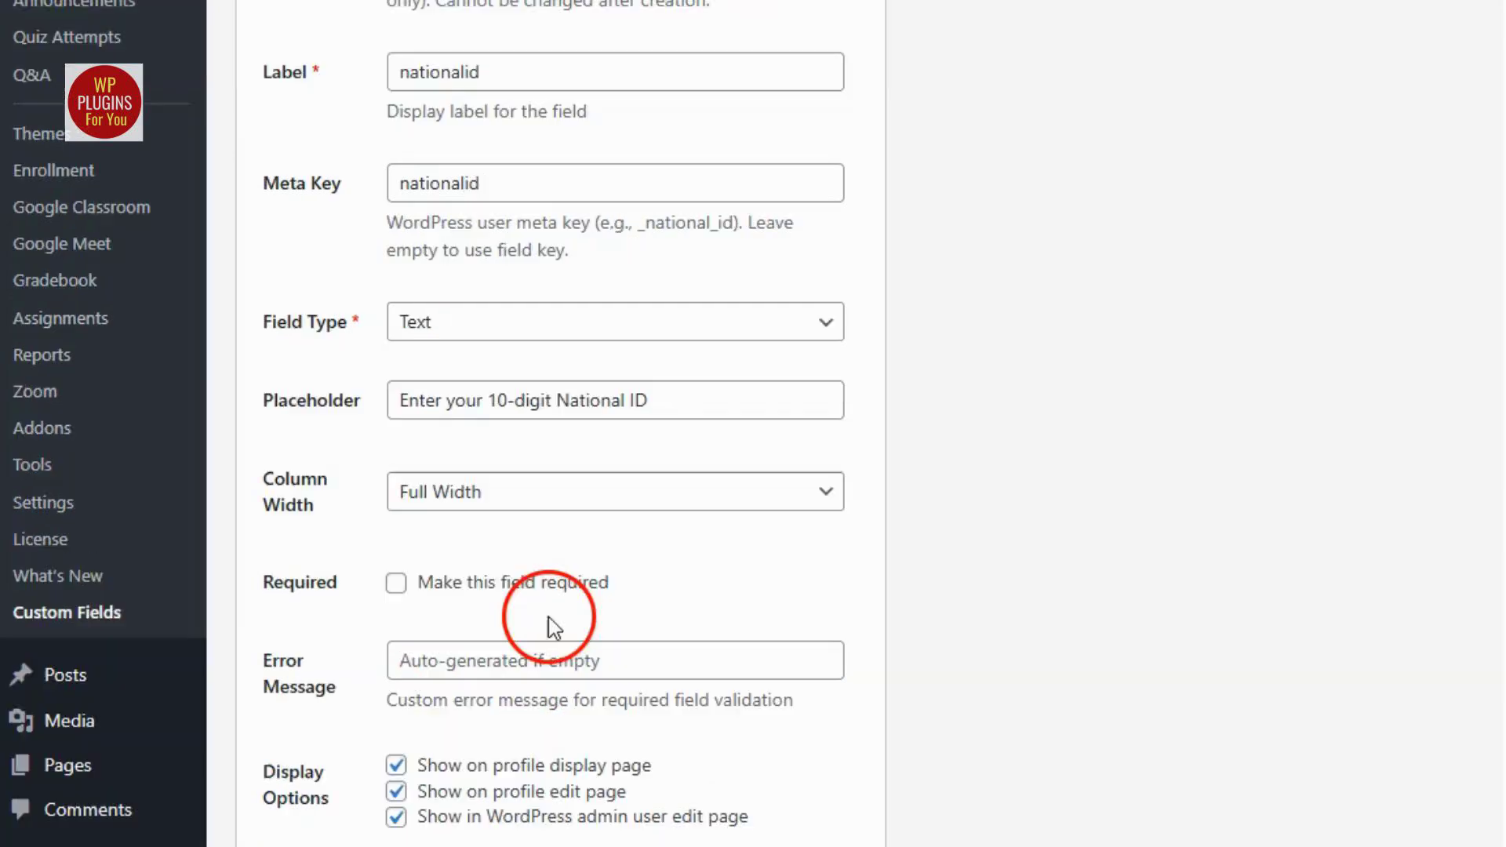
pyautogui.click(559, 492)
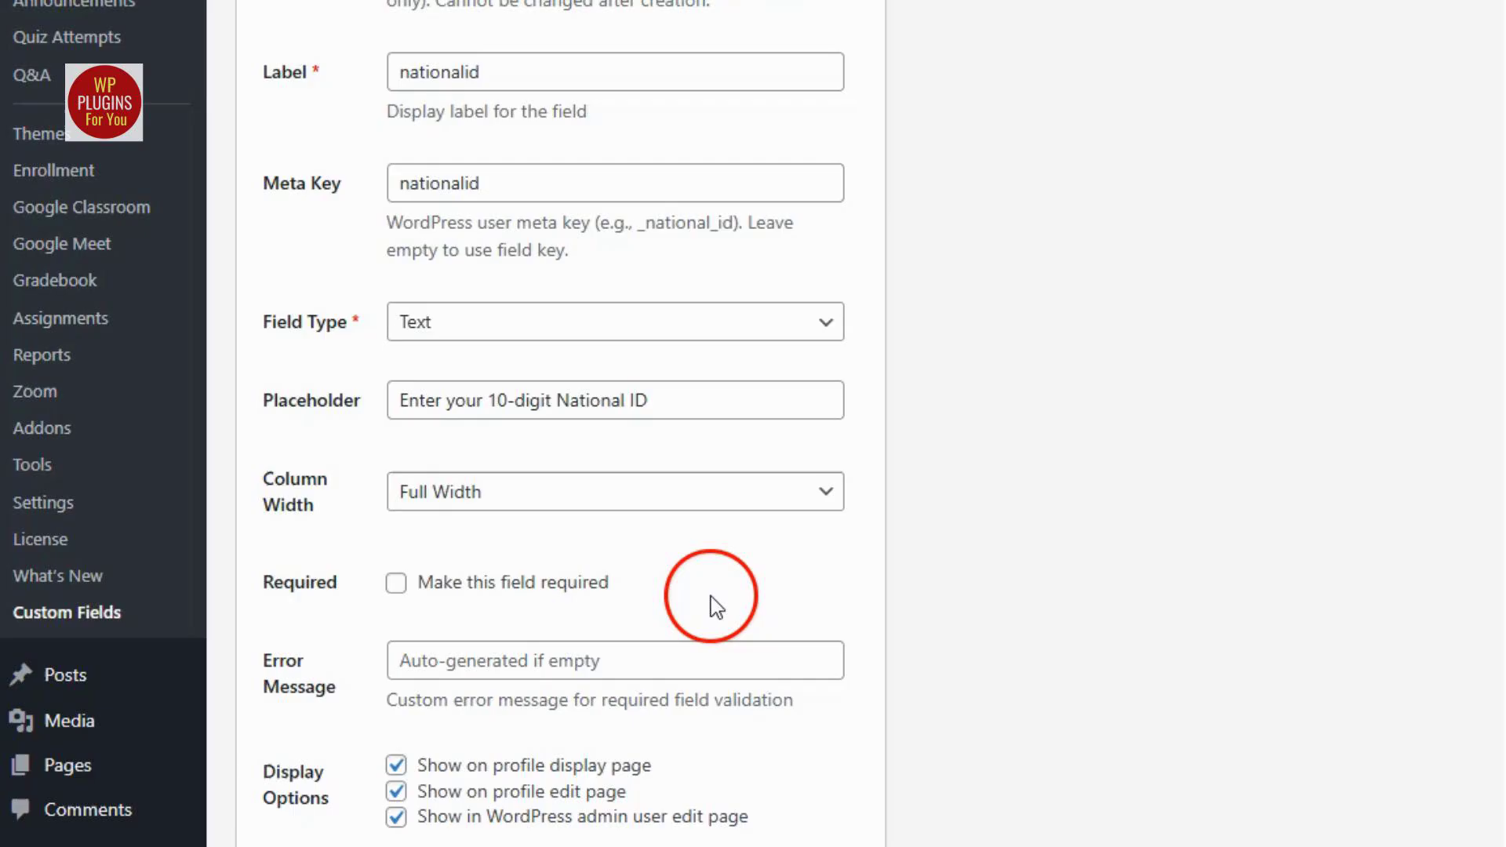
pyautogui.scroll(-3, 714, 605)
pyautogui.click(392, 321)
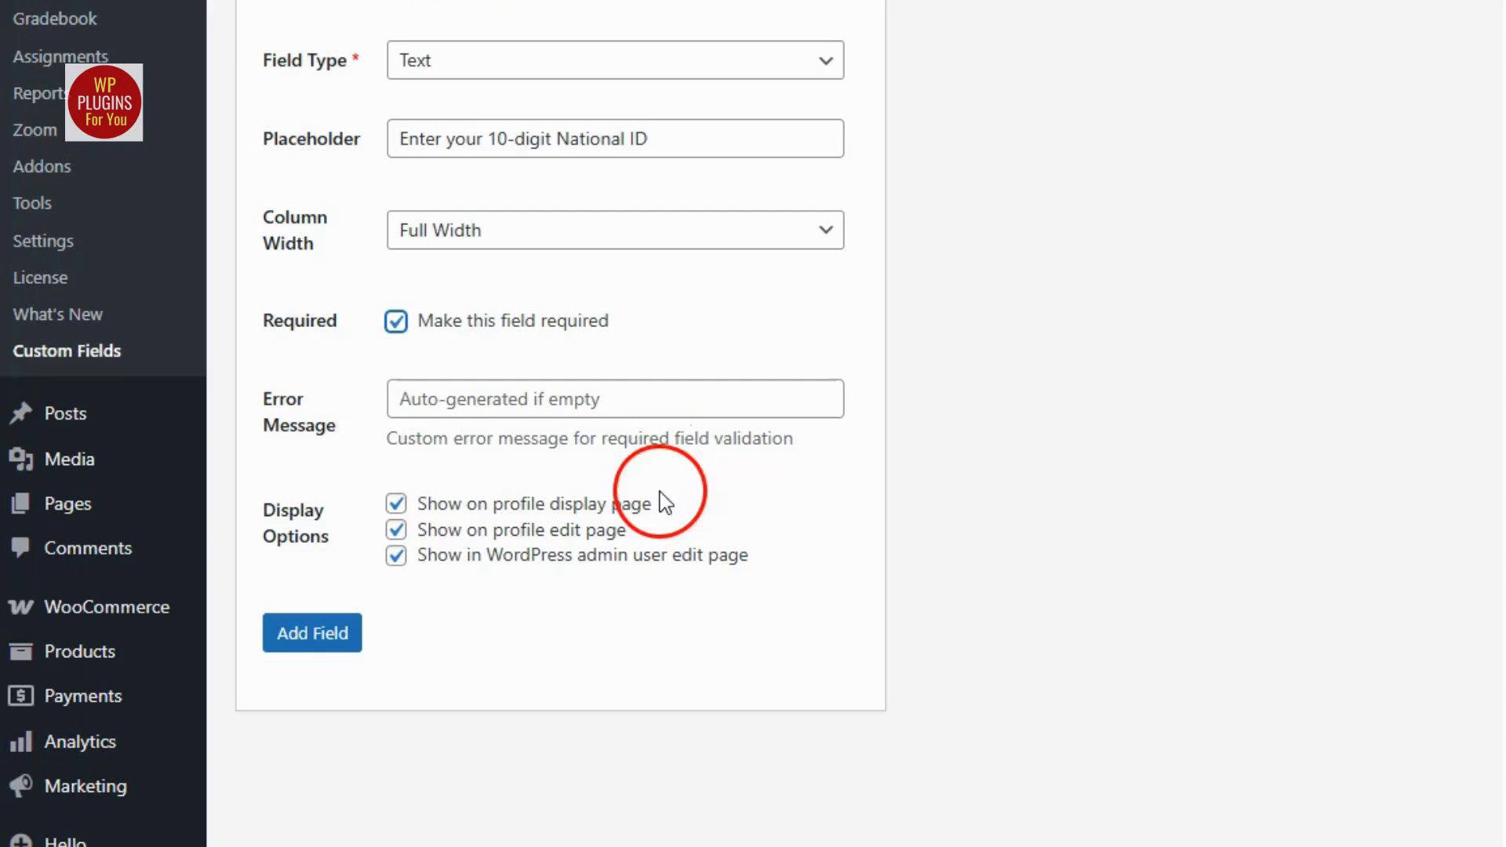
# Set the required-field error message to "National ID is required to verify your identity".
pyautogui.click(470, 398)
pyautogui.write('National ID is required to verify your identity')
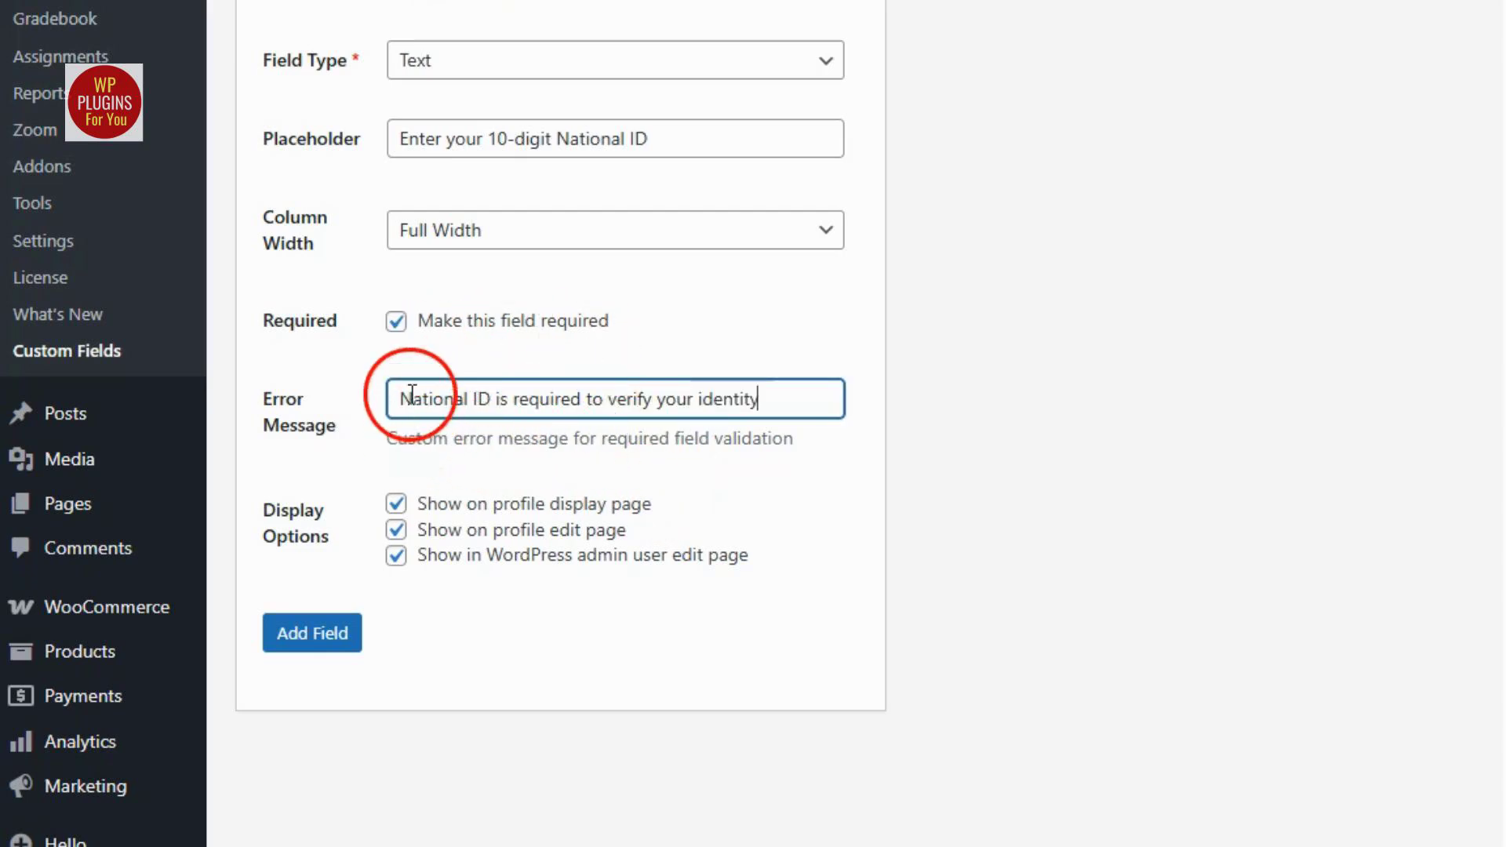
pyautogui.moveTo(398, 396); pyautogui.dragTo(744, 406)
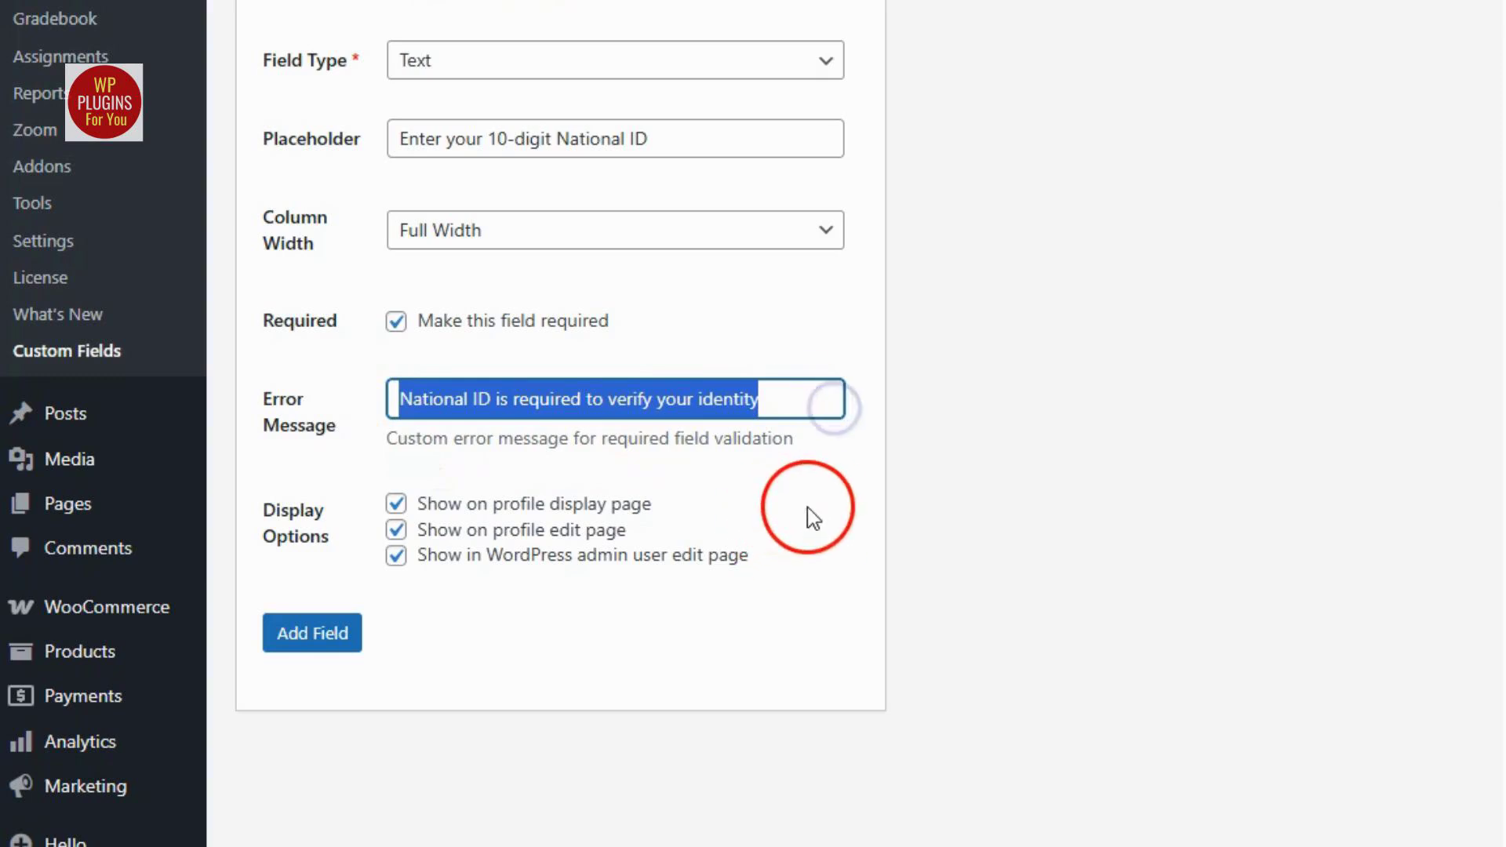
pyautogui.click(756, 648)
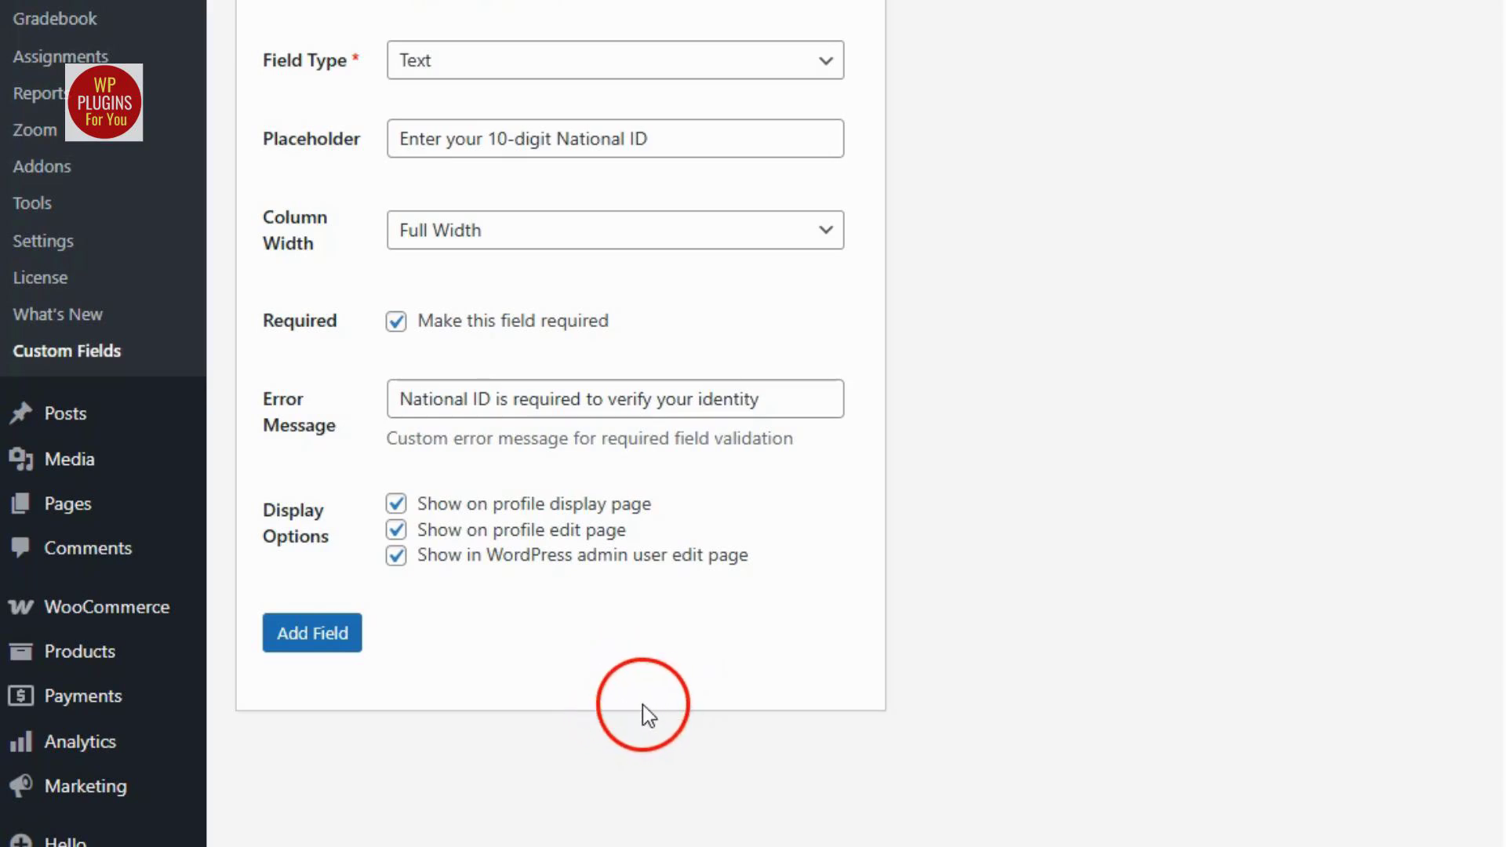
# Add the national ID field and check its entry in the Existing Fields list.
pyautogui.click(318, 643)
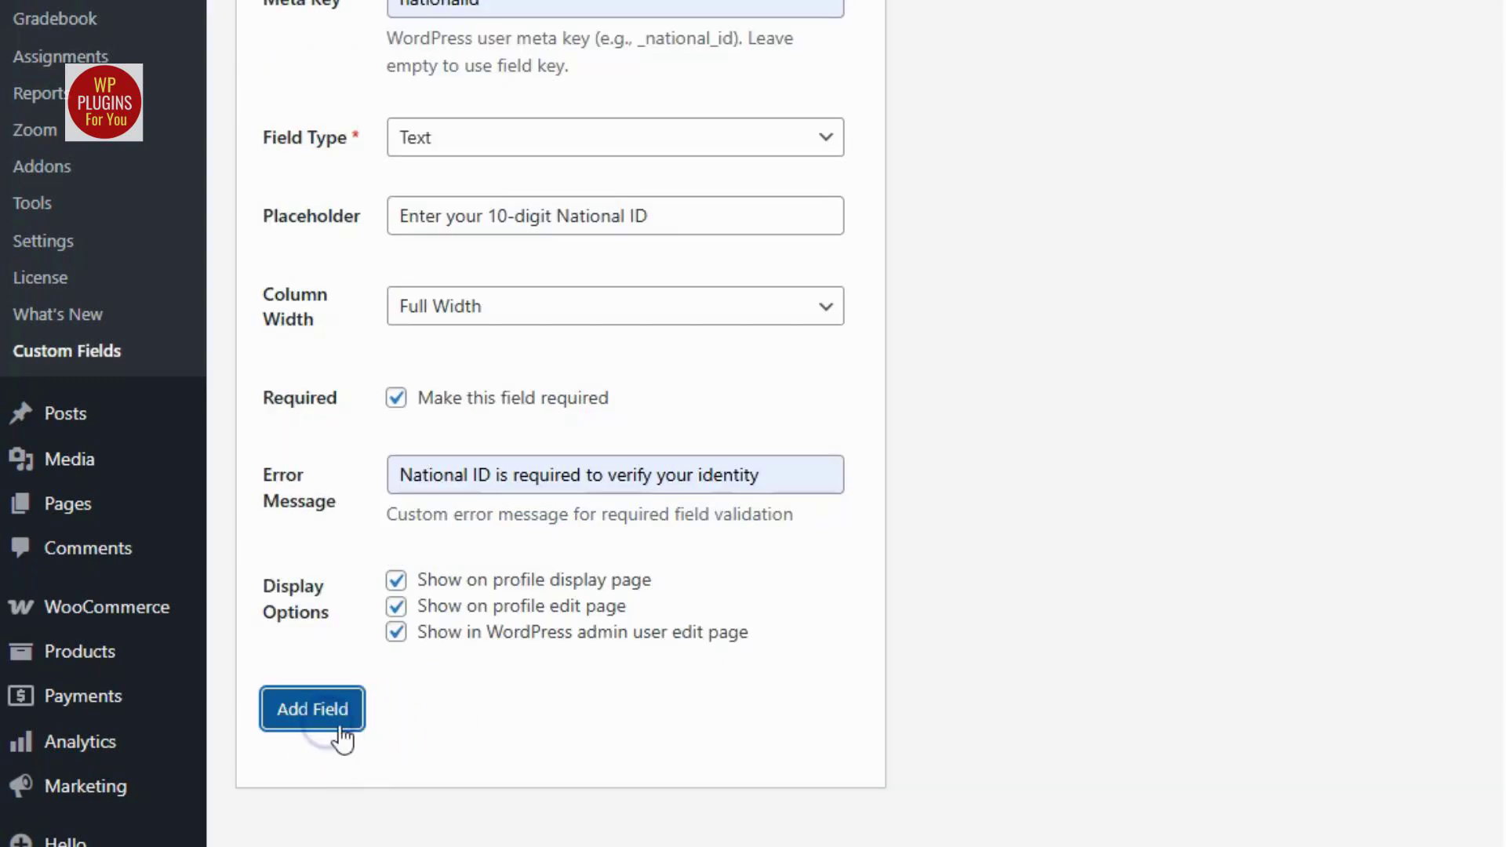
pyautogui.scroll(-1, 1241, 701)
pyautogui.scroll(1, 1244, 703)
pyautogui.scroll(-1, 1245, 703)
pyautogui.scroll(7, 1239, 681)
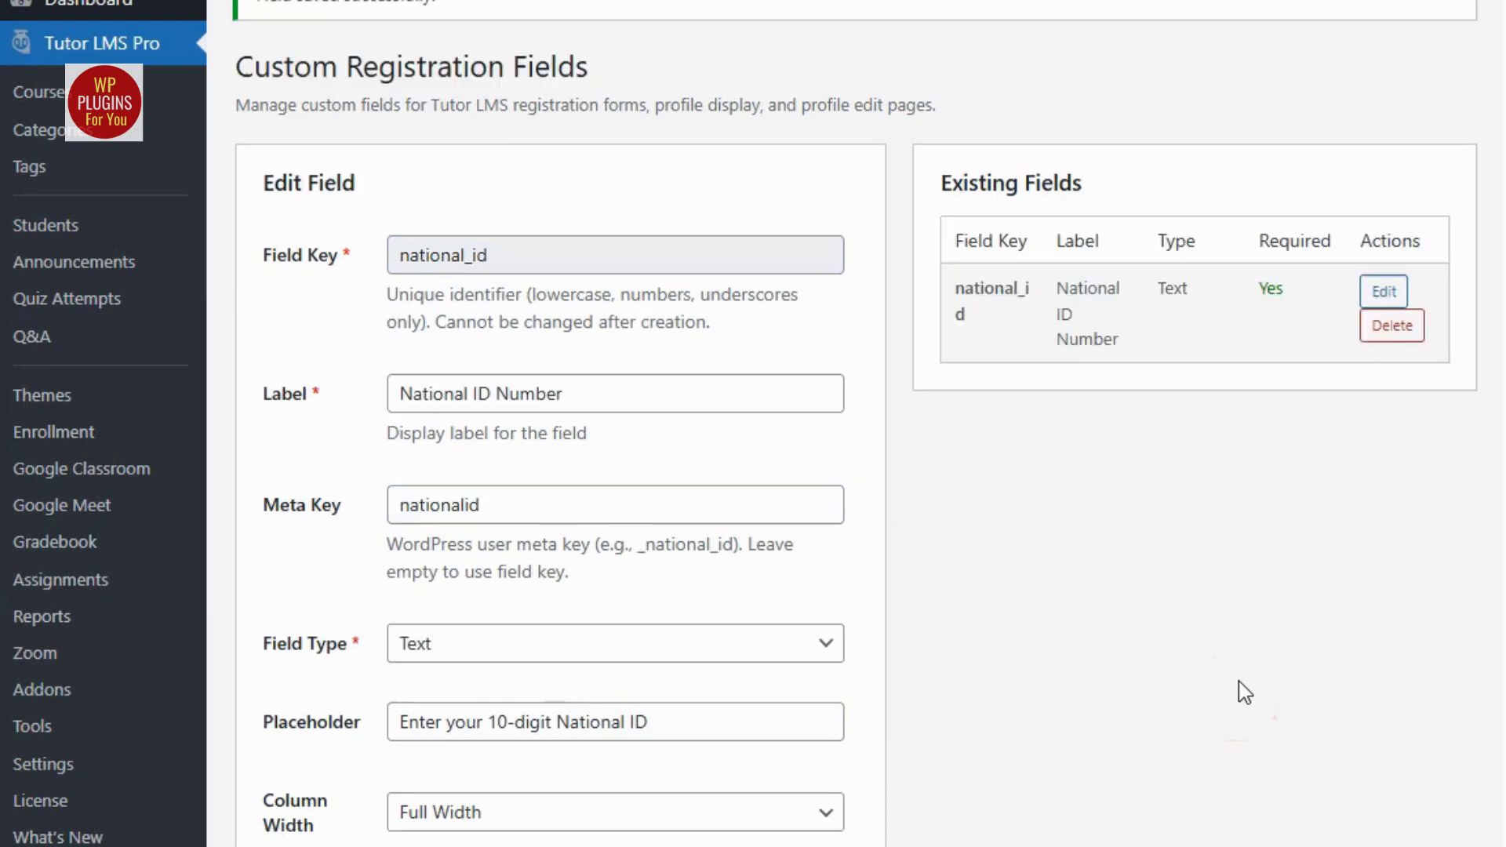
pyautogui.click(1239, 651)
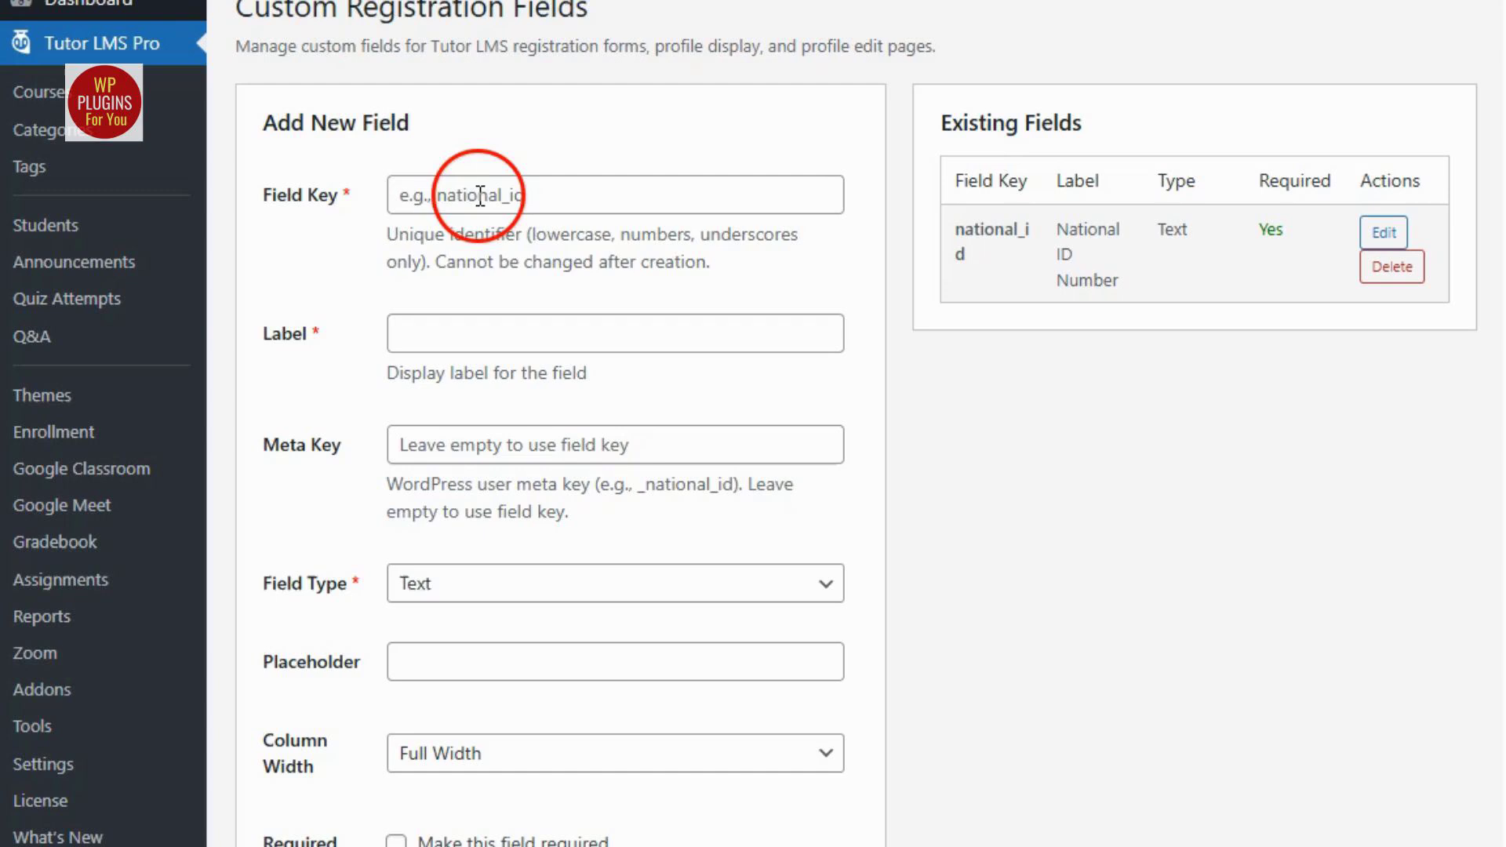
# Fill in a required field with key phone_number, label "Phone Number", placeholder "Enter your 10-digit phone number" and error message "Mobile no is required to sign up".
pyautogui.click(480, 194)
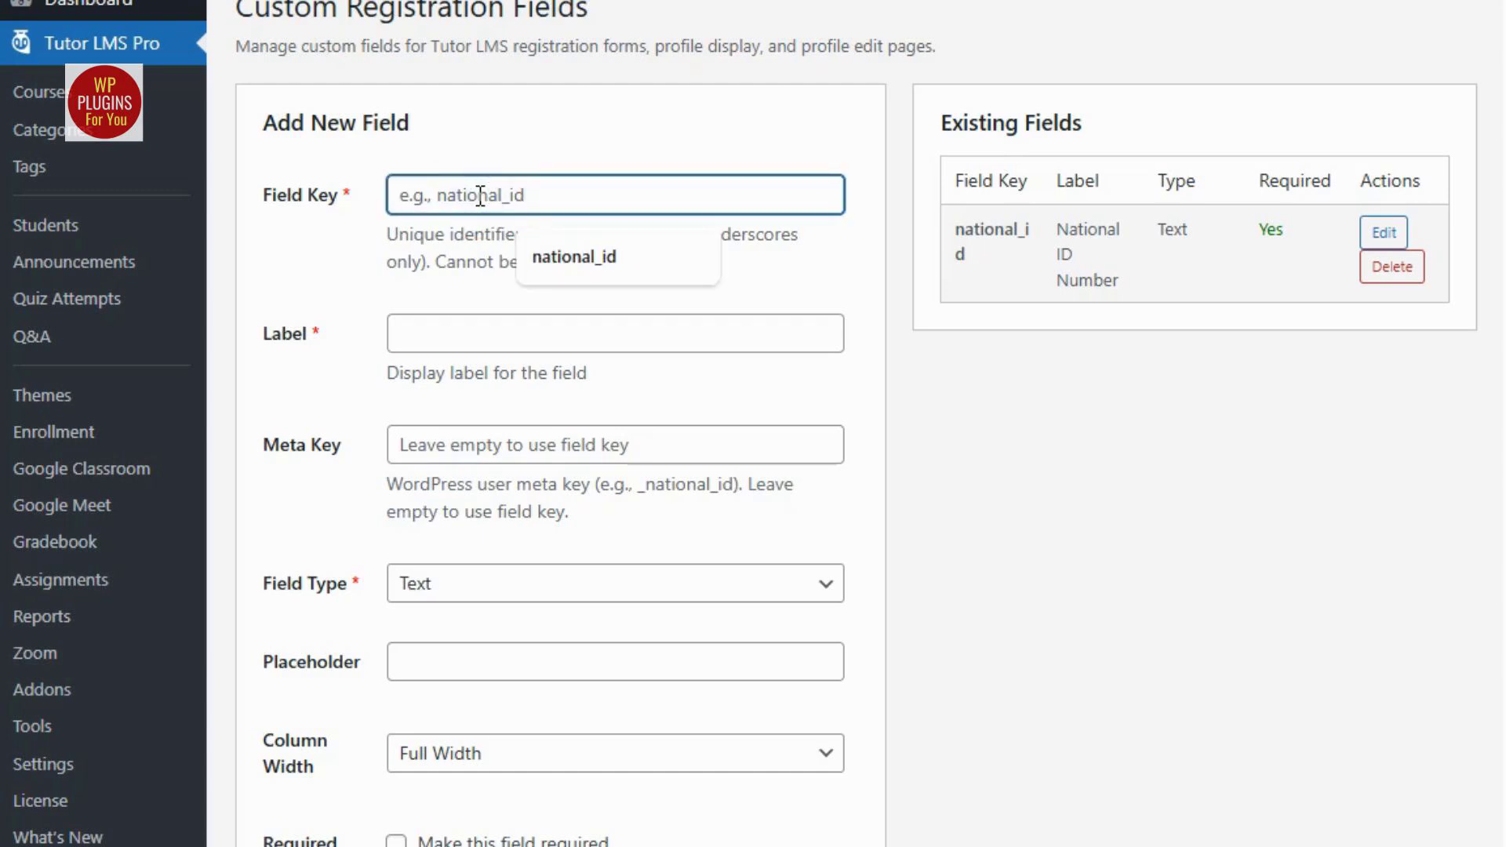
pyautogui.write('phone_number')
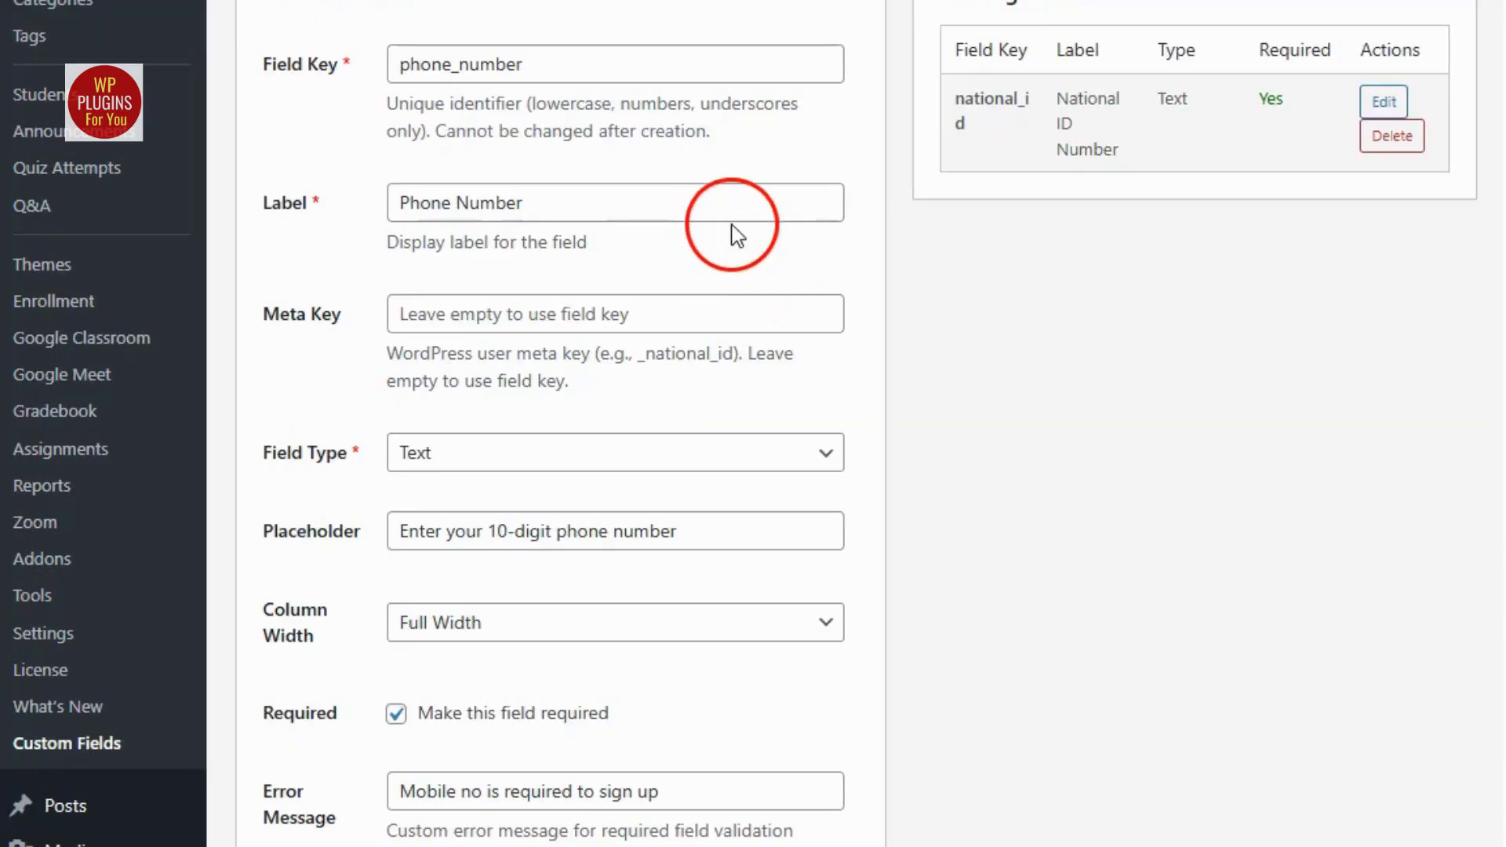
pyautogui.scroll(2, 667, 220)
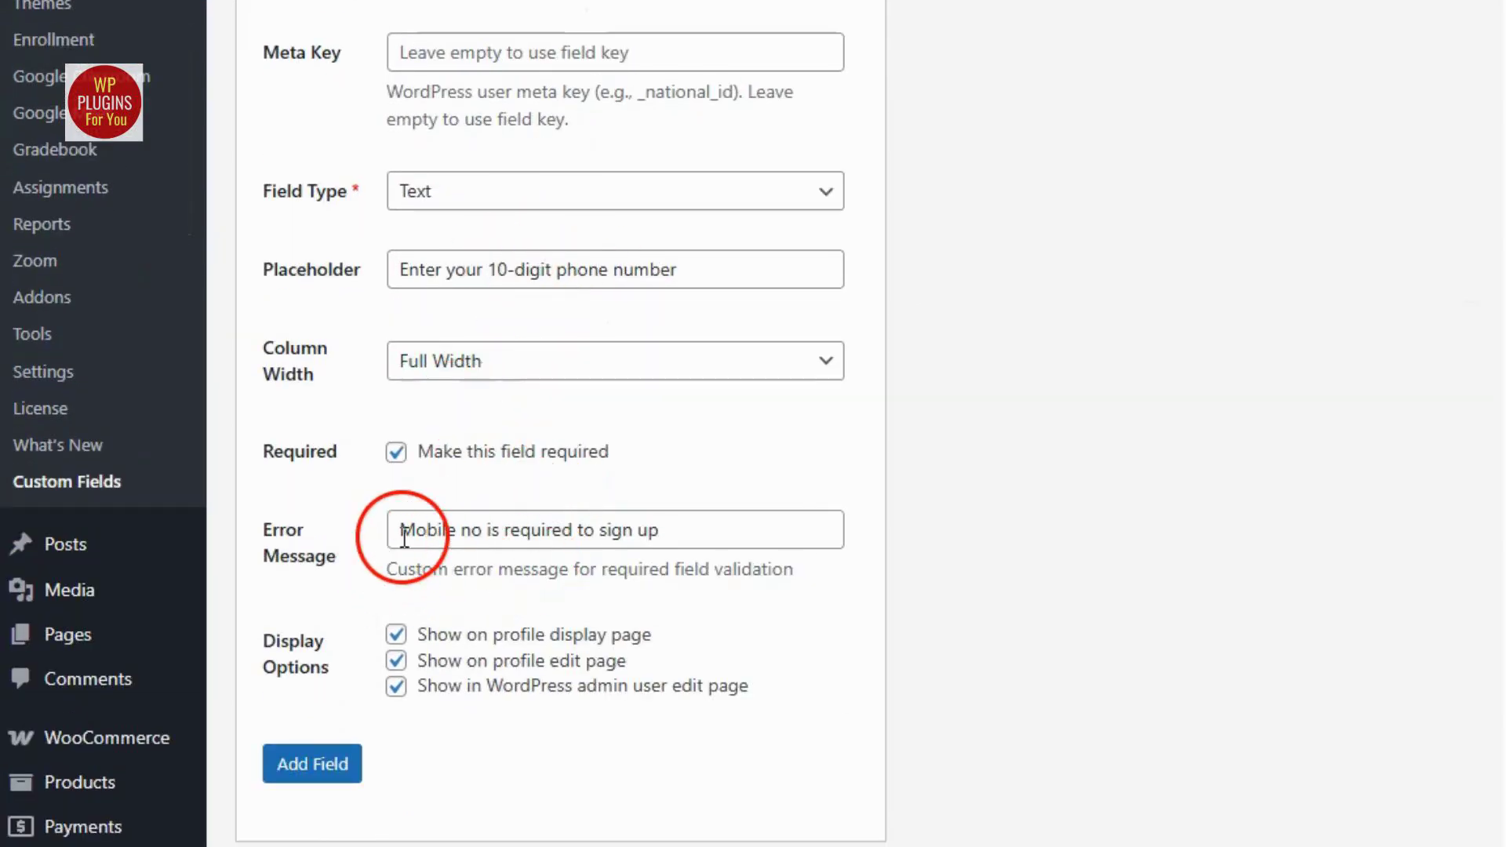
pyautogui.moveTo(396, 531); pyautogui.dragTo(720, 532)
pyautogui.click(802, 620)
pyautogui.scroll(3, 917, 612)
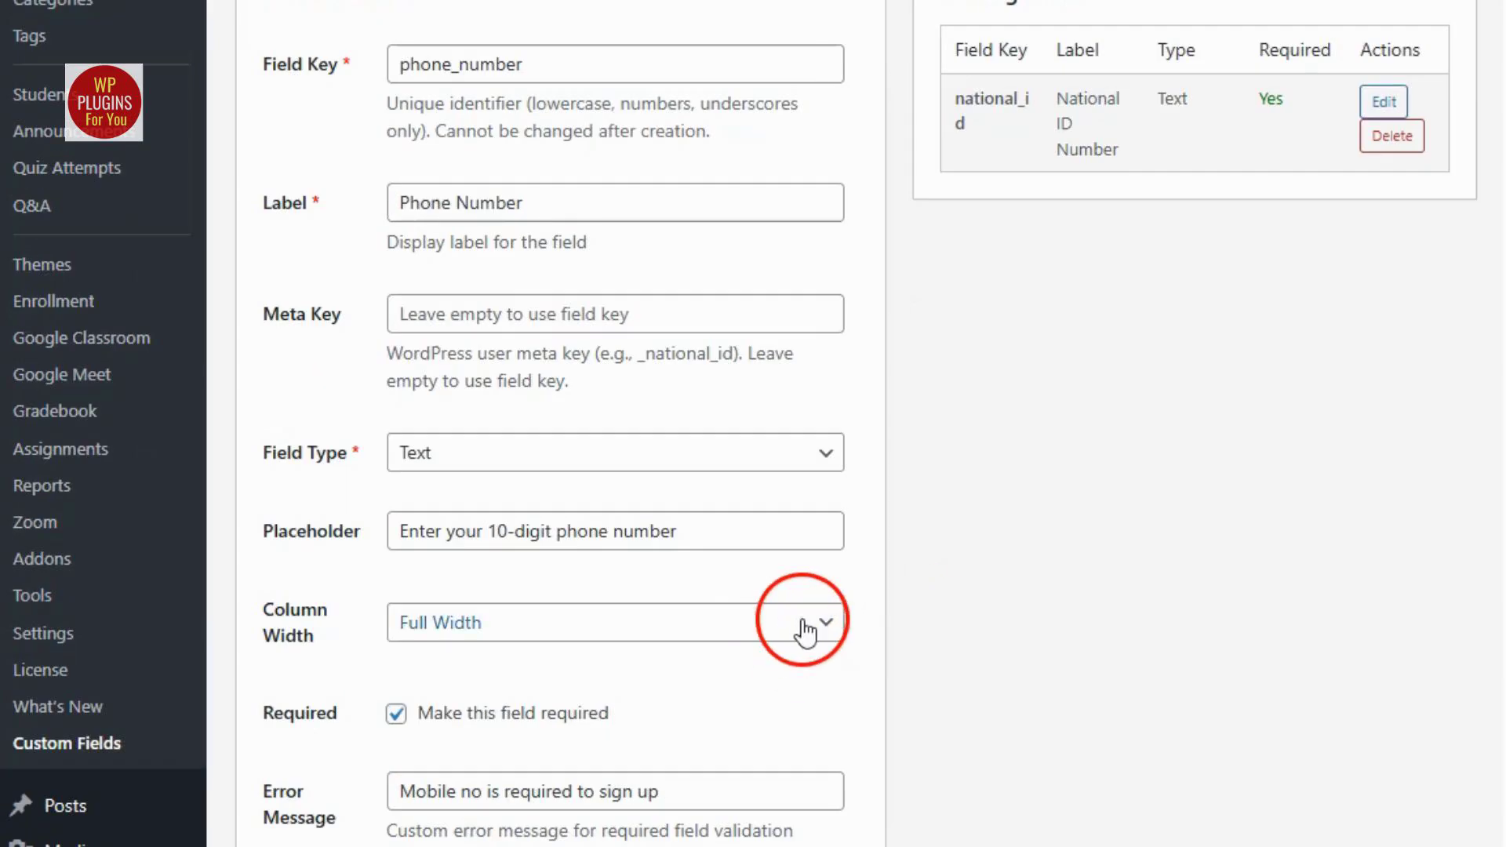
# Add the phone number field and review both field entries in the Existing Fields list.
pyautogui.scroll(-3, 295, 797)
pyautogui.click(303, 766)
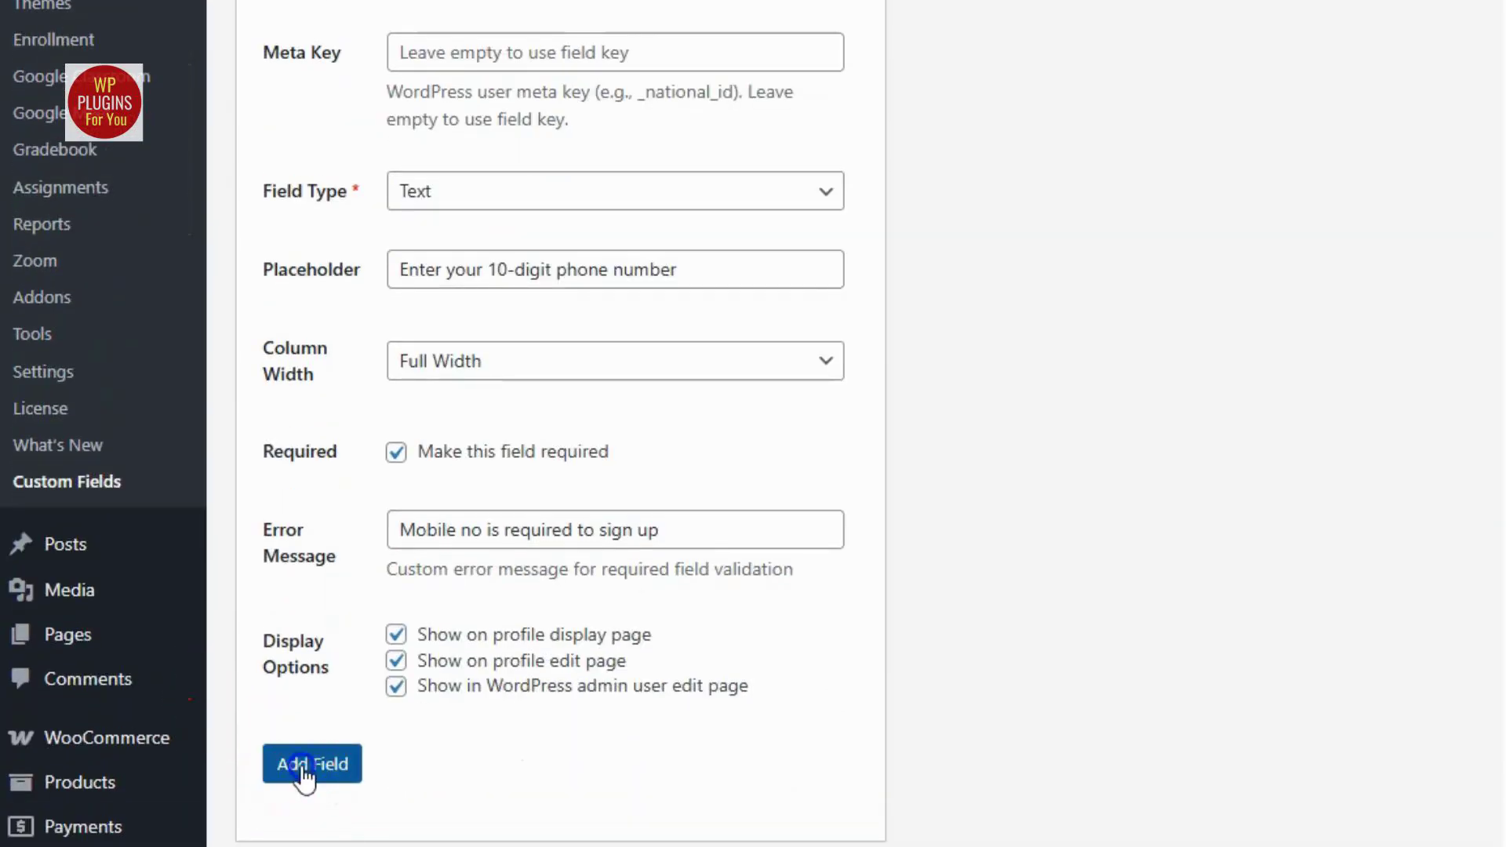
pyautogui.scroll(3, 856, 682)
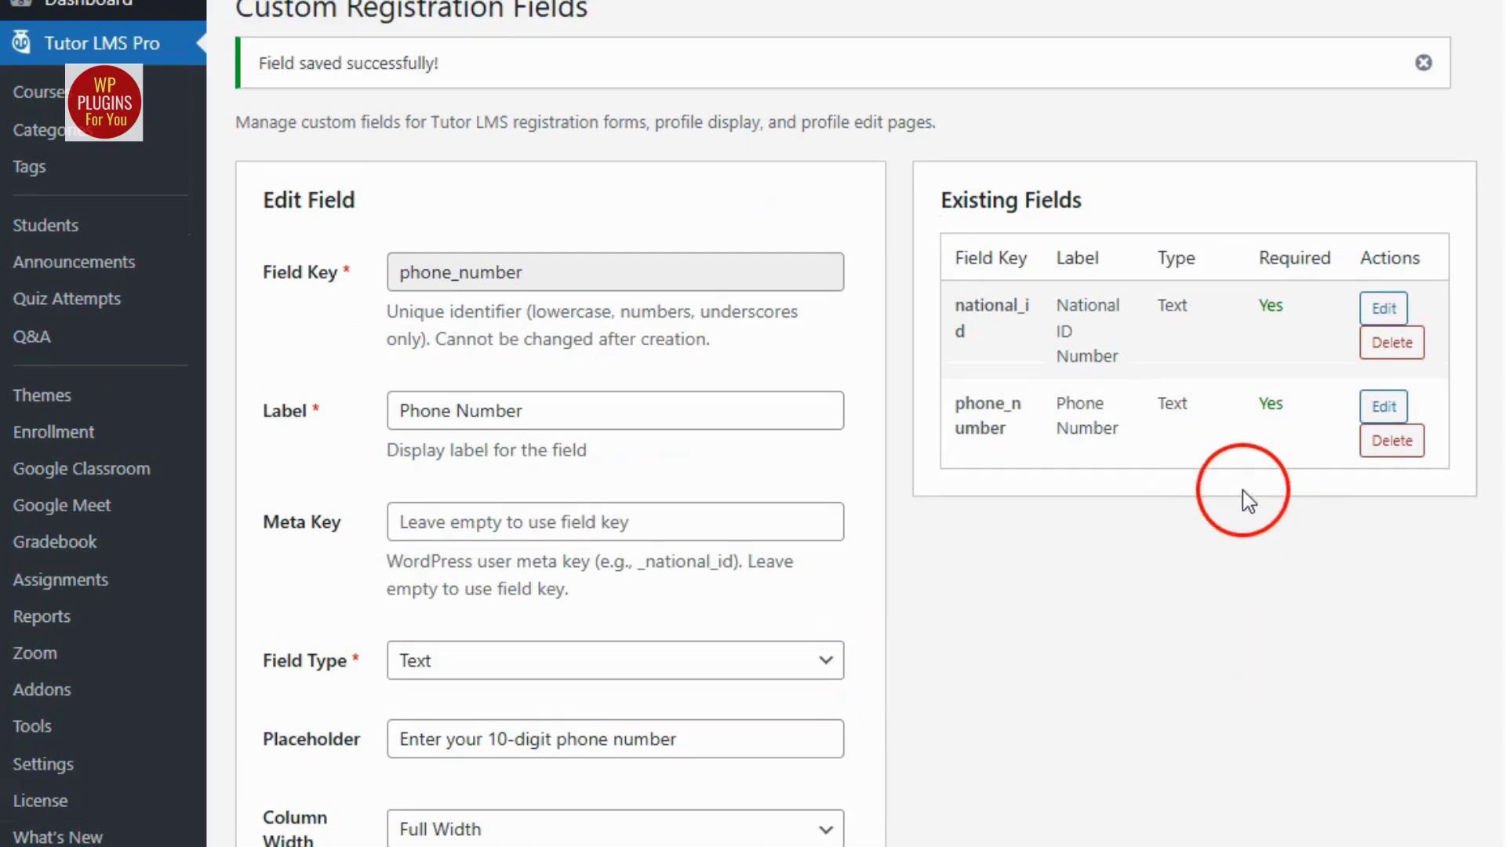
pyautogui.moveTo(964, 306); pyautogui.dragTo(995, 357)
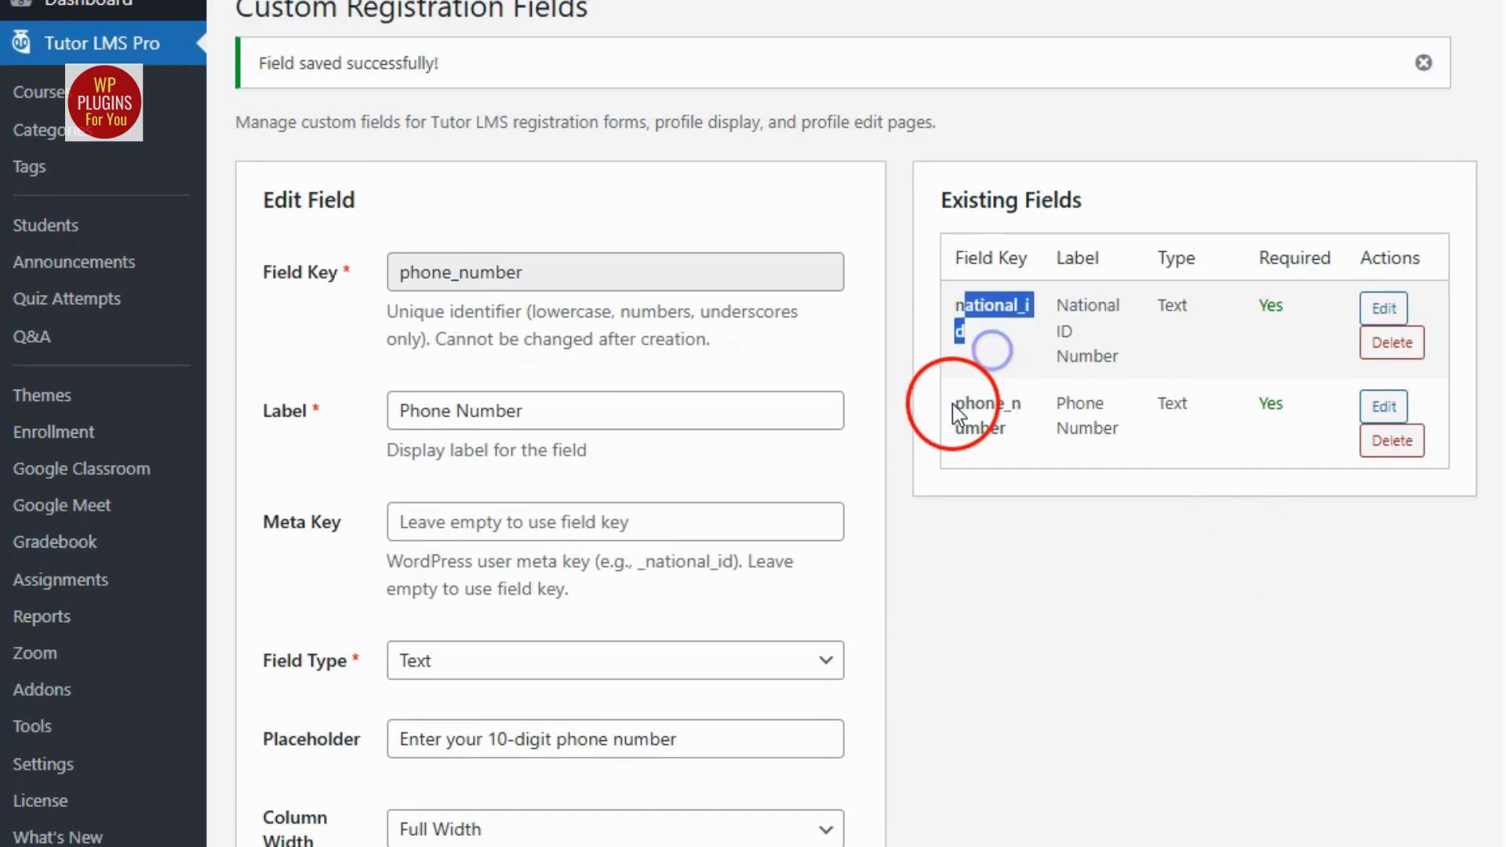
pyautogui.moveTo(953, 403); pyautogui.dragTo(1008, 448)
pyautogui.click(1187, 521)
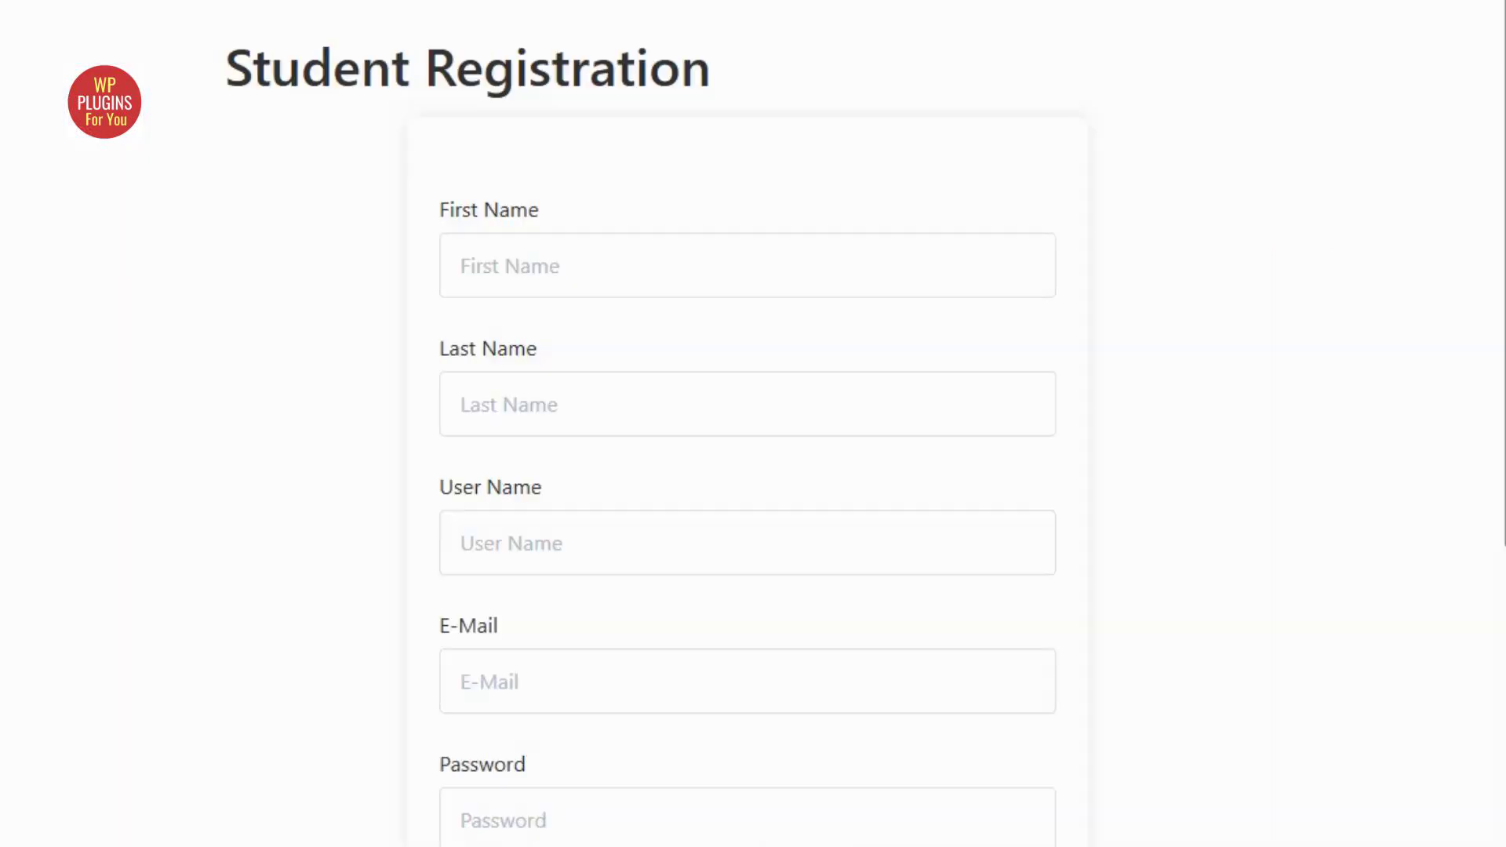
# Inspect the National ID Number and Phone Number fields on the Student Registration page.
pyautogui.scroll(-6, 928, 487)
pyautogui.click(800, 592)
pyautogui.click(786, 730)
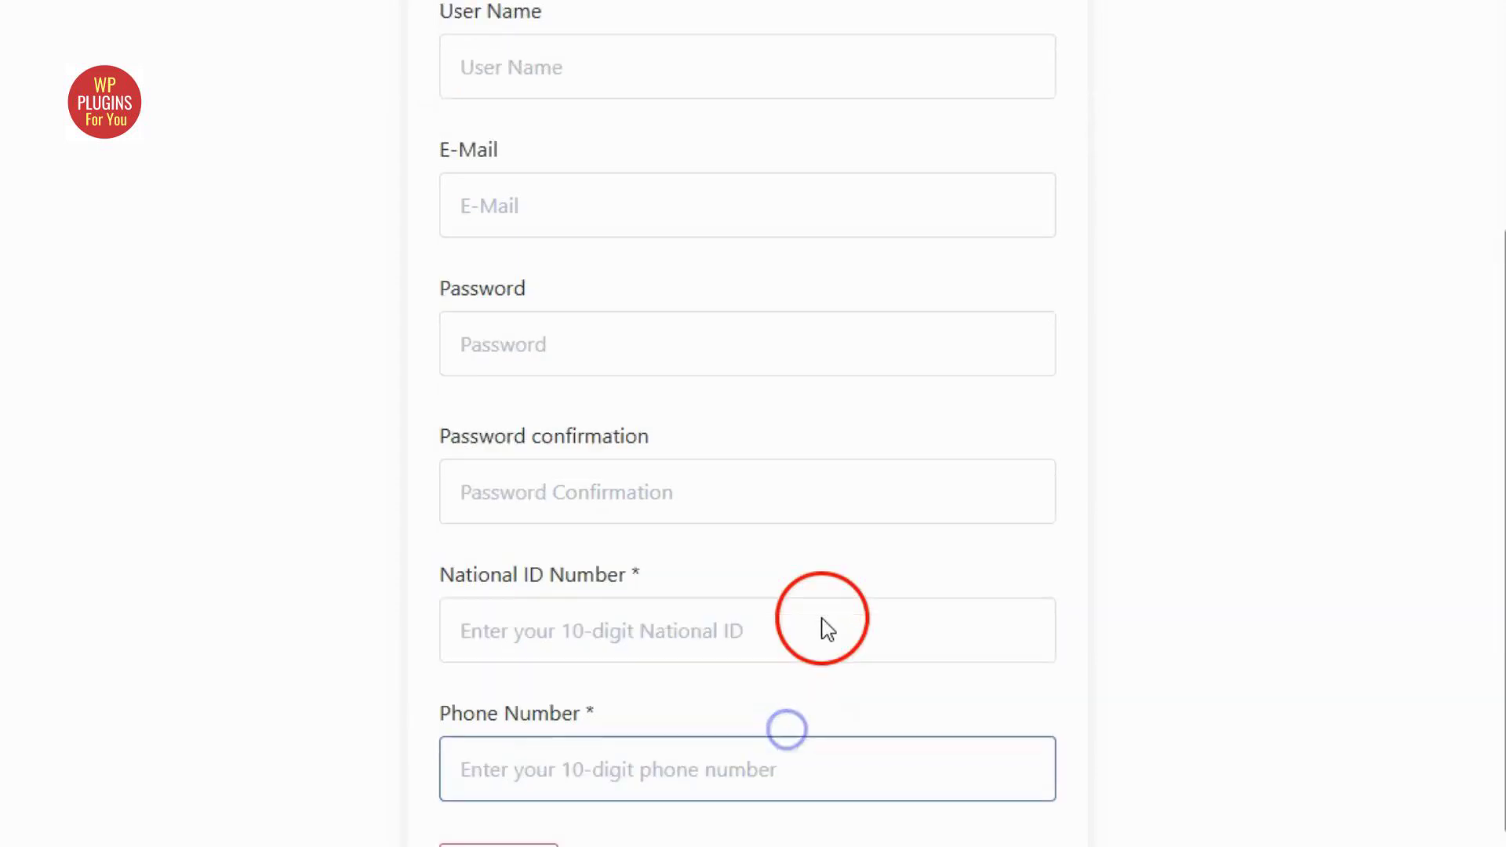
pyautogui.scroll(6, 828, 630)
pyautogui.scroll(-7, 878, 656)
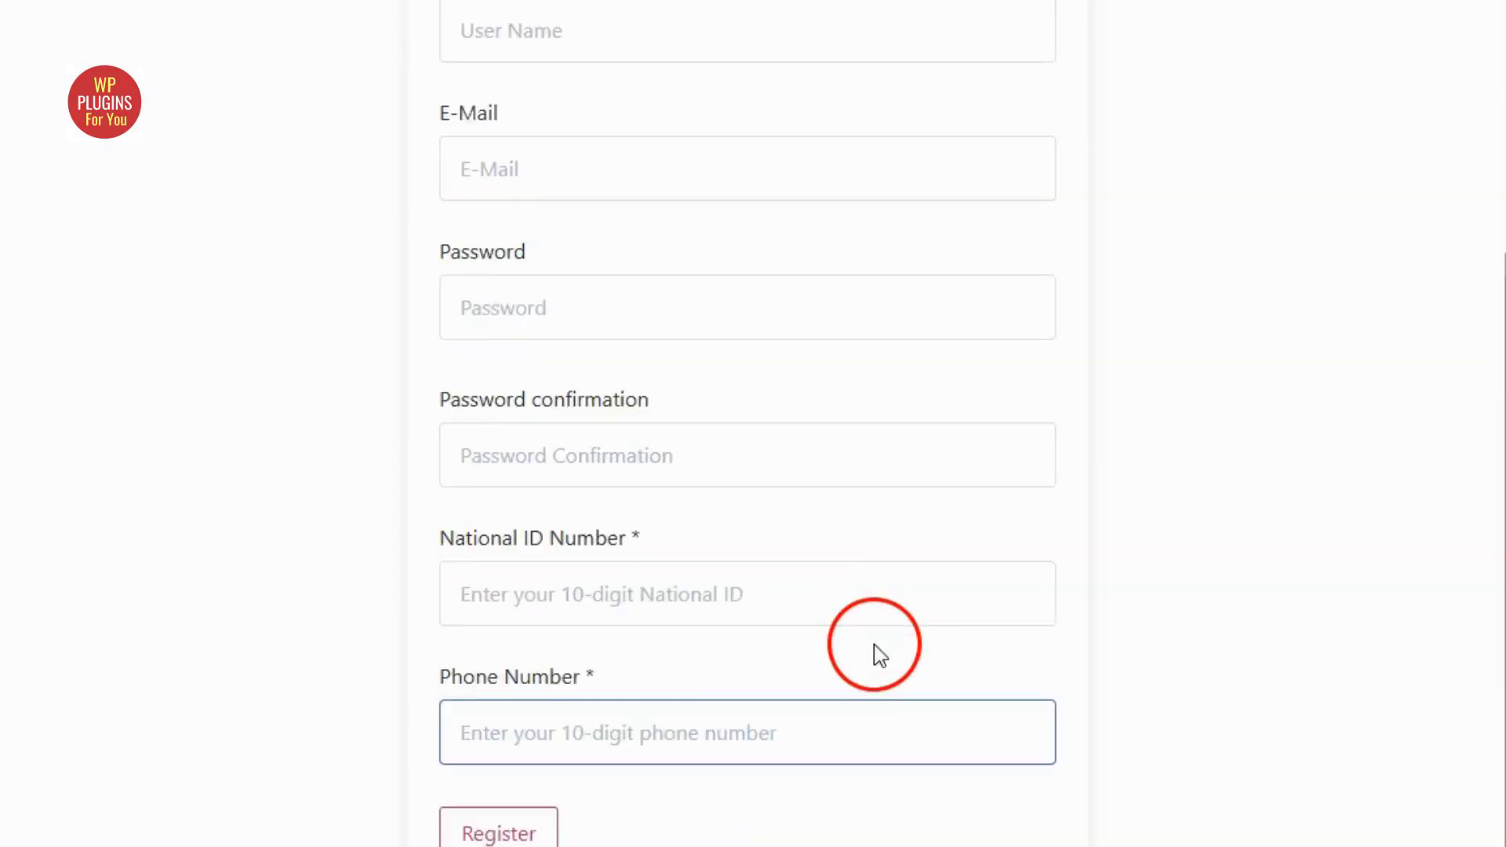
# Check the labels and required markers of National ID Number and Phone Number below the standard fields of the registration form.
pyautogui.scroll(-1, 879, 655)
pyautogui.scroll(4, 1008, 696)
pyautogui.scroll(-4, 1009, 696)
pyautogui.moveTo(437, 460); pyautogui.dragTo(530, 468)
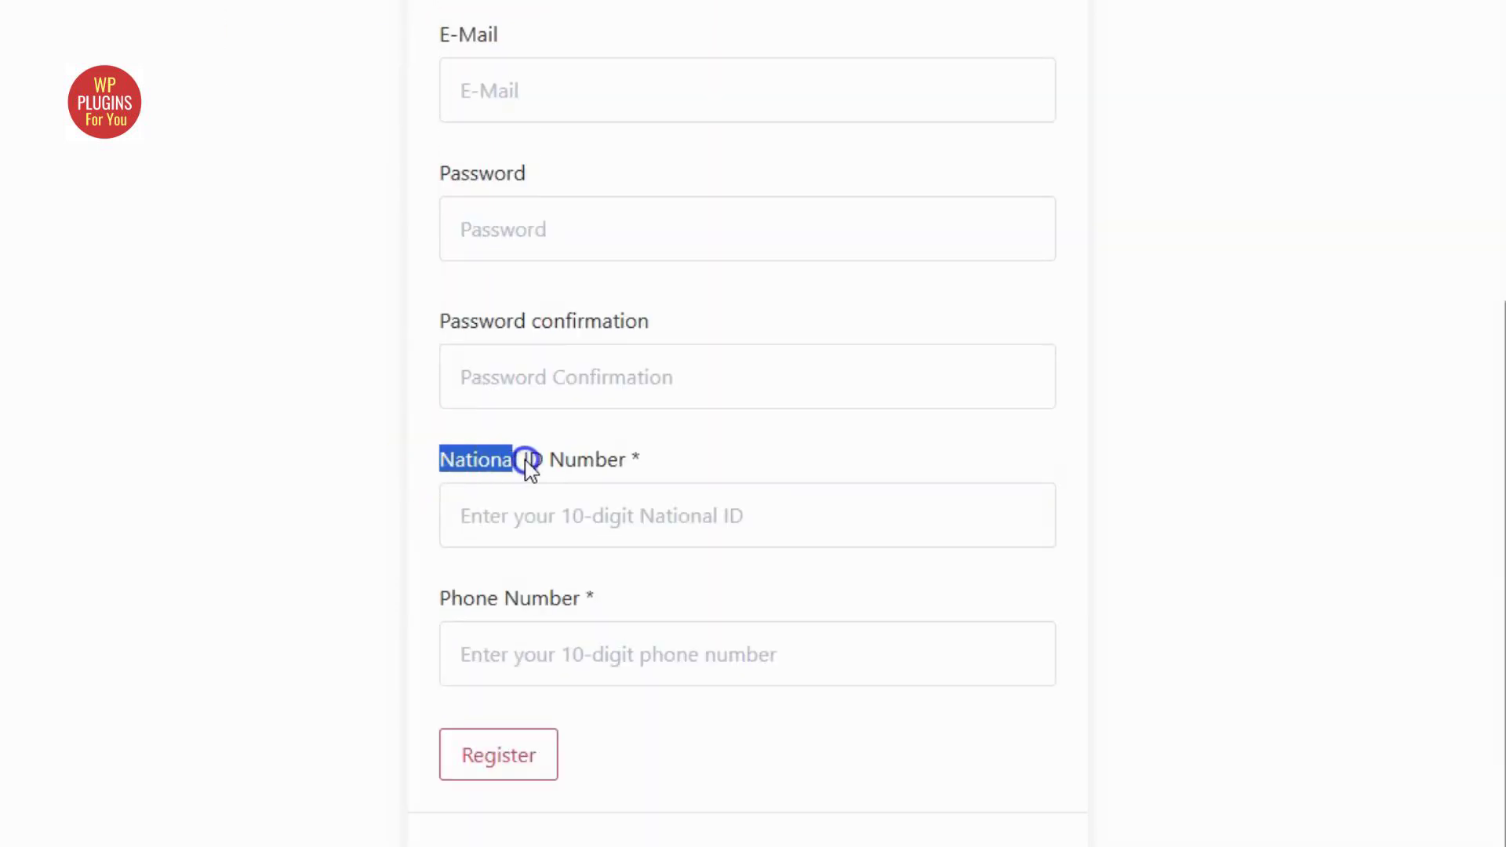
pyautogui.moveTo(637, 461); pyautogui.dragTo(638, 462)
pyautogui.moveTo(440, 606); pyautogui.dragTo(583, 614)
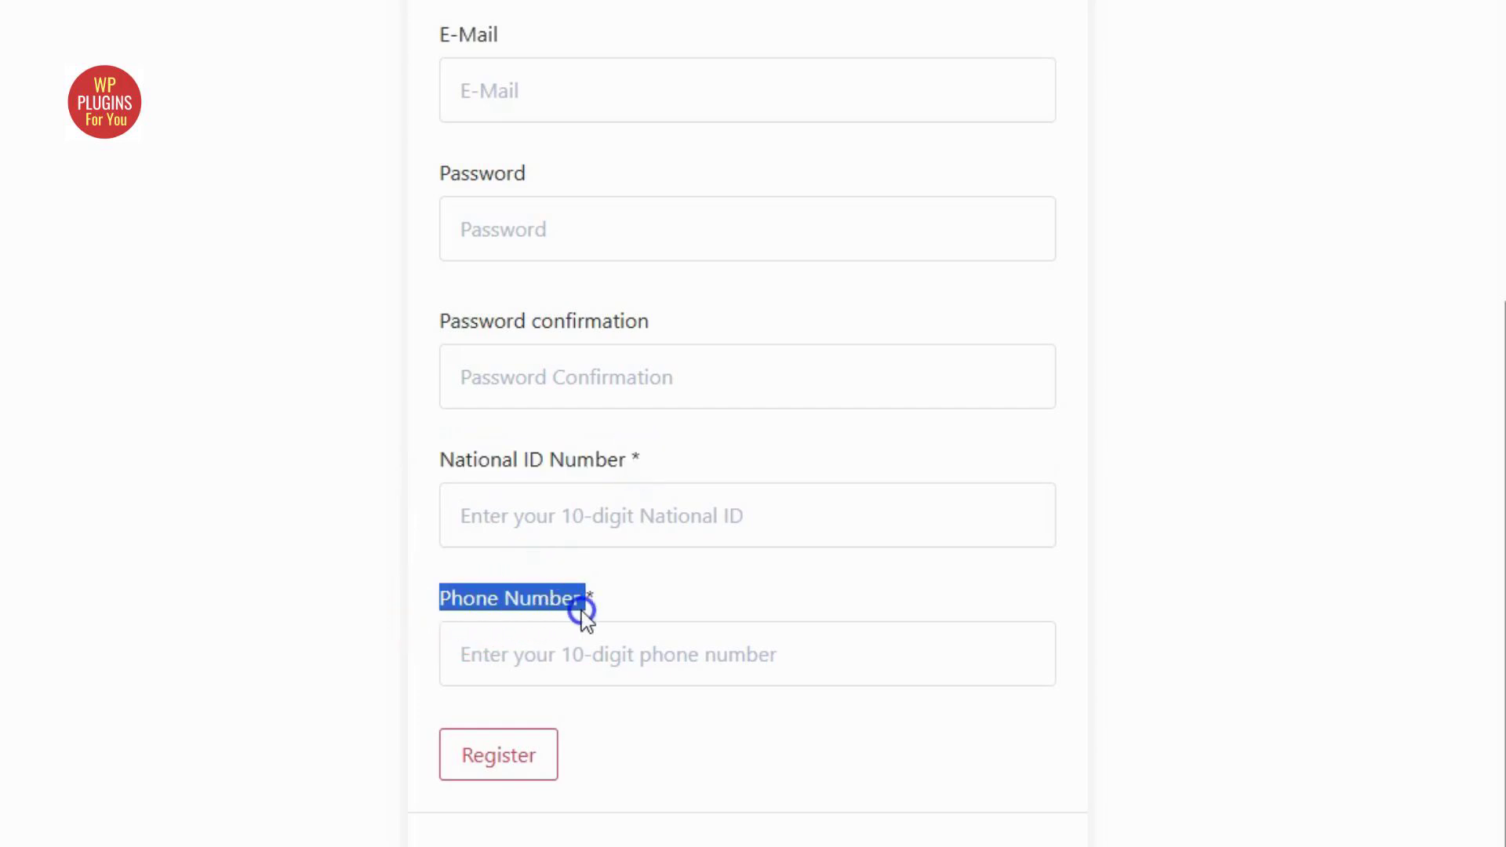
pyautogui.click(760, 768)
pyautogui.click(752, 788)
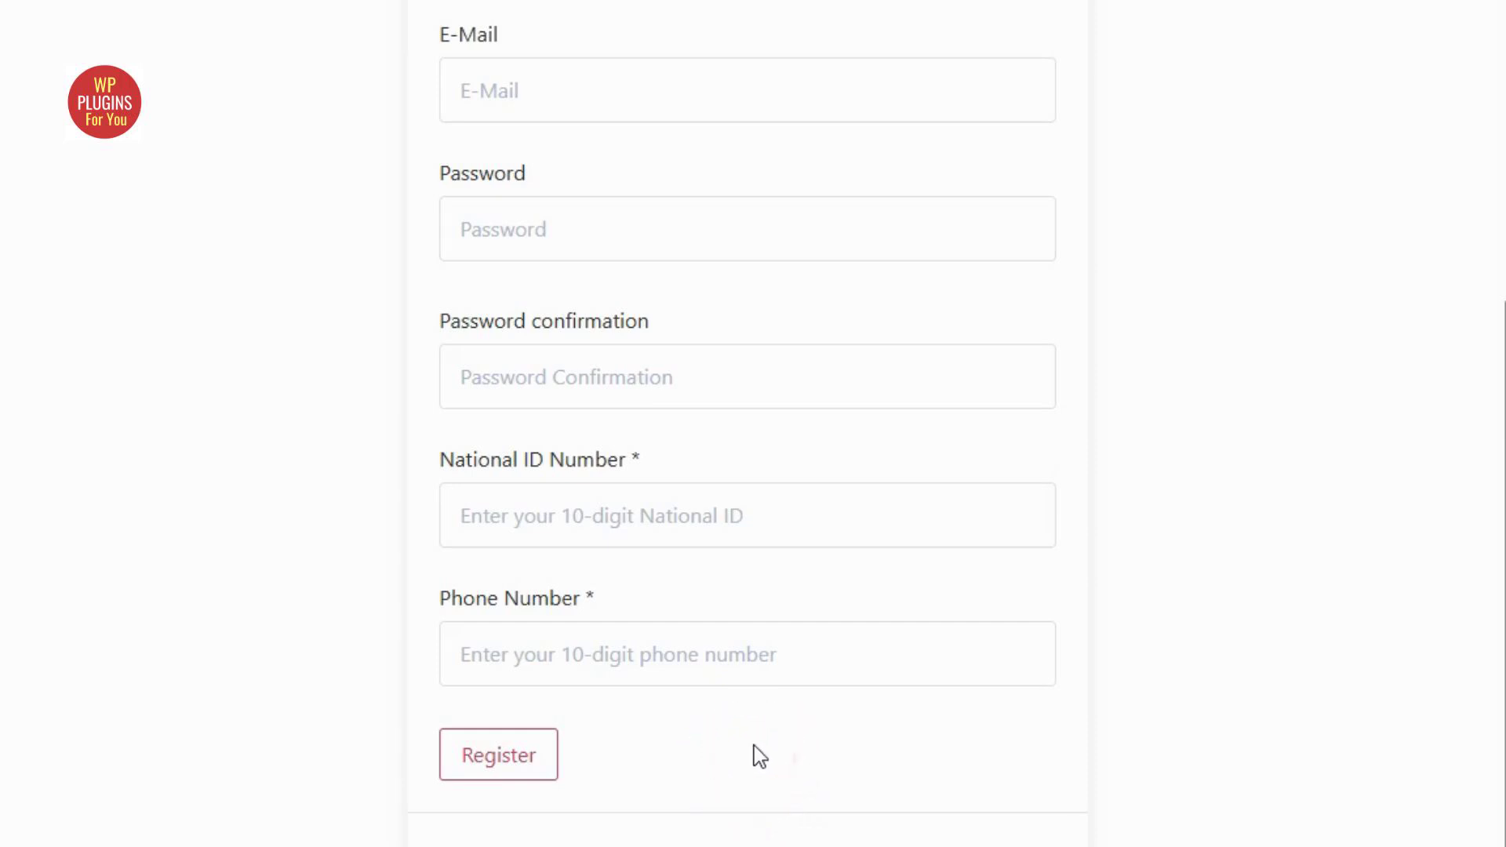
pyautogui.scroll(5, 813, 740)
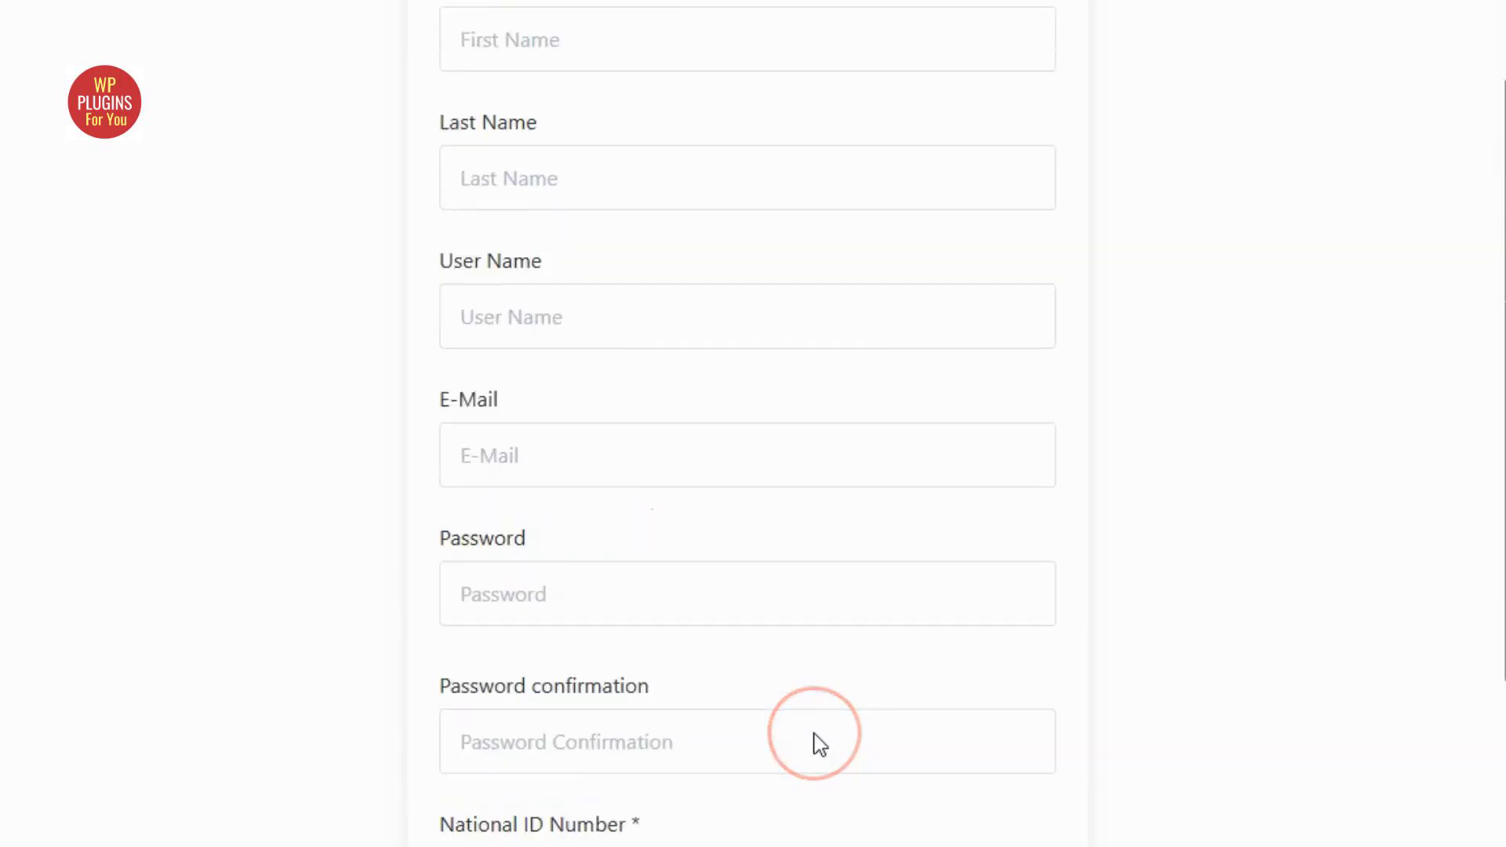
pyautogui.scroll(-5, 813, 740)
pyautogui.moveTo(438, 461); pyautogui.dragTo(531, 469)
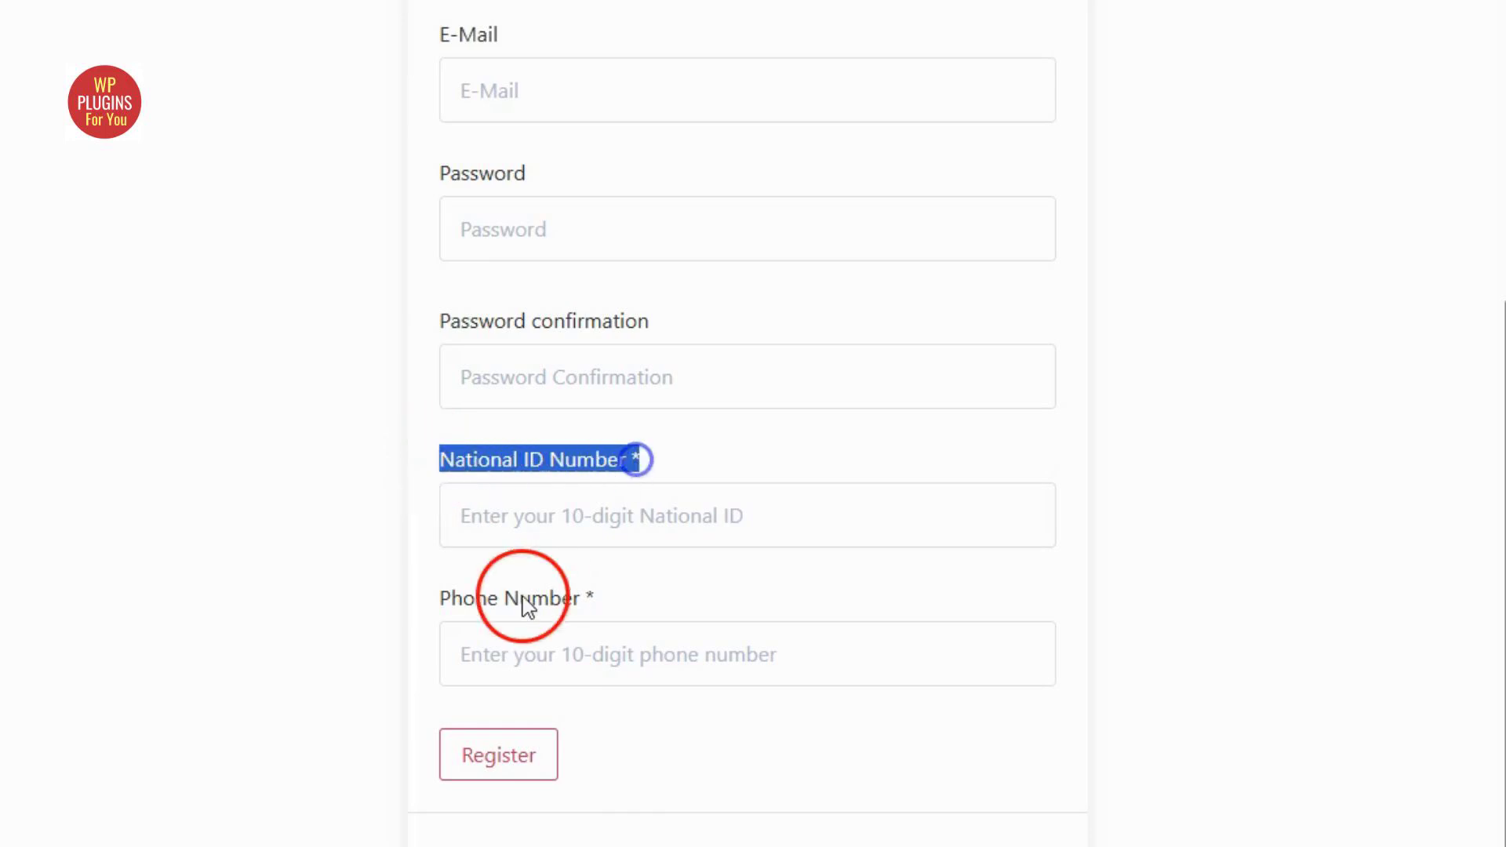
pyautogui.moveTo(439, 606); pyautogui.dragTo(584, 619)
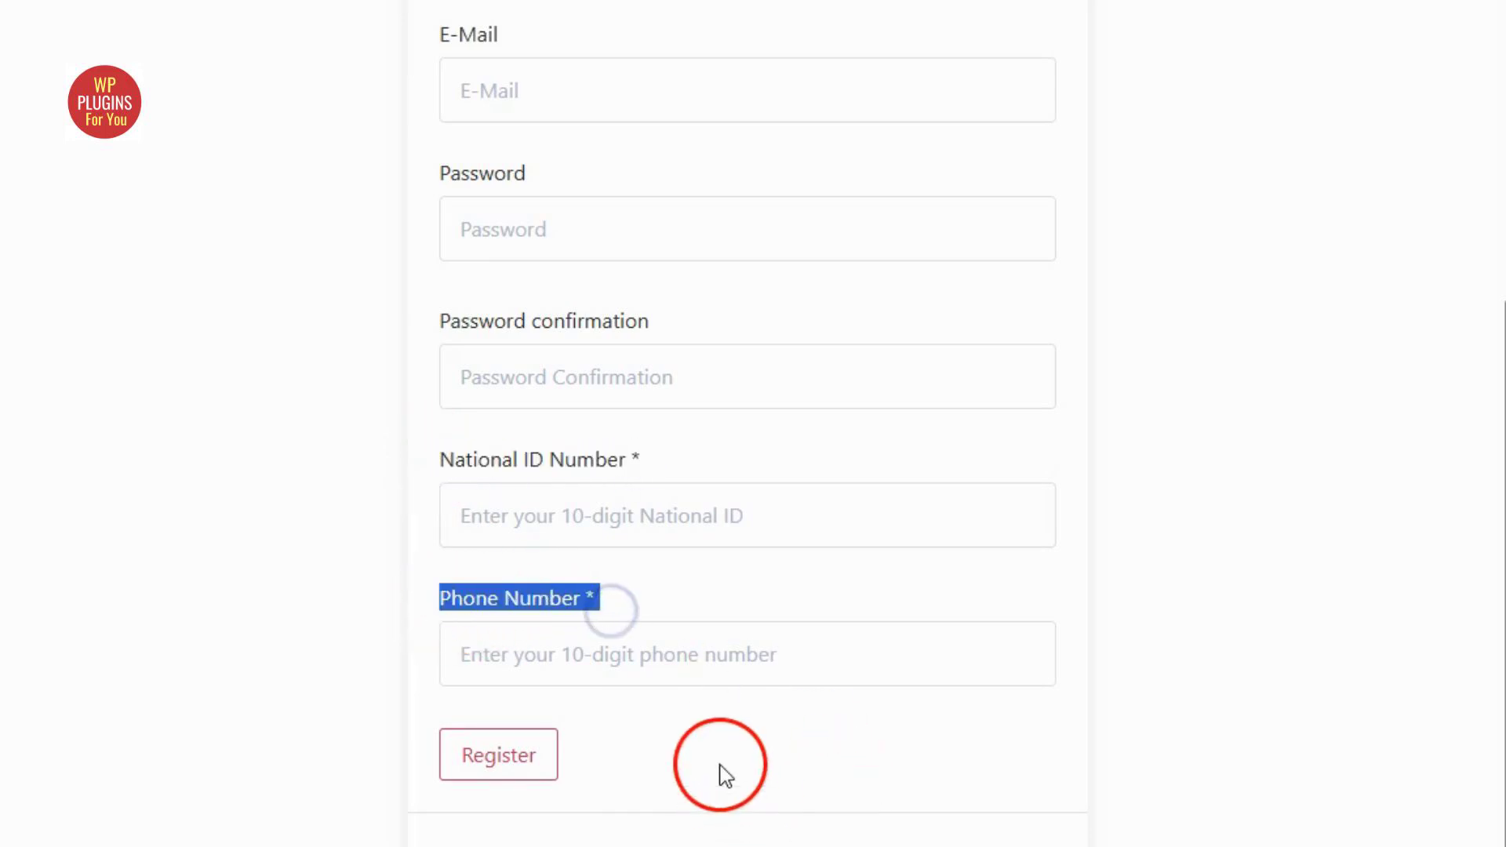
pyautogui.click(760, 764)
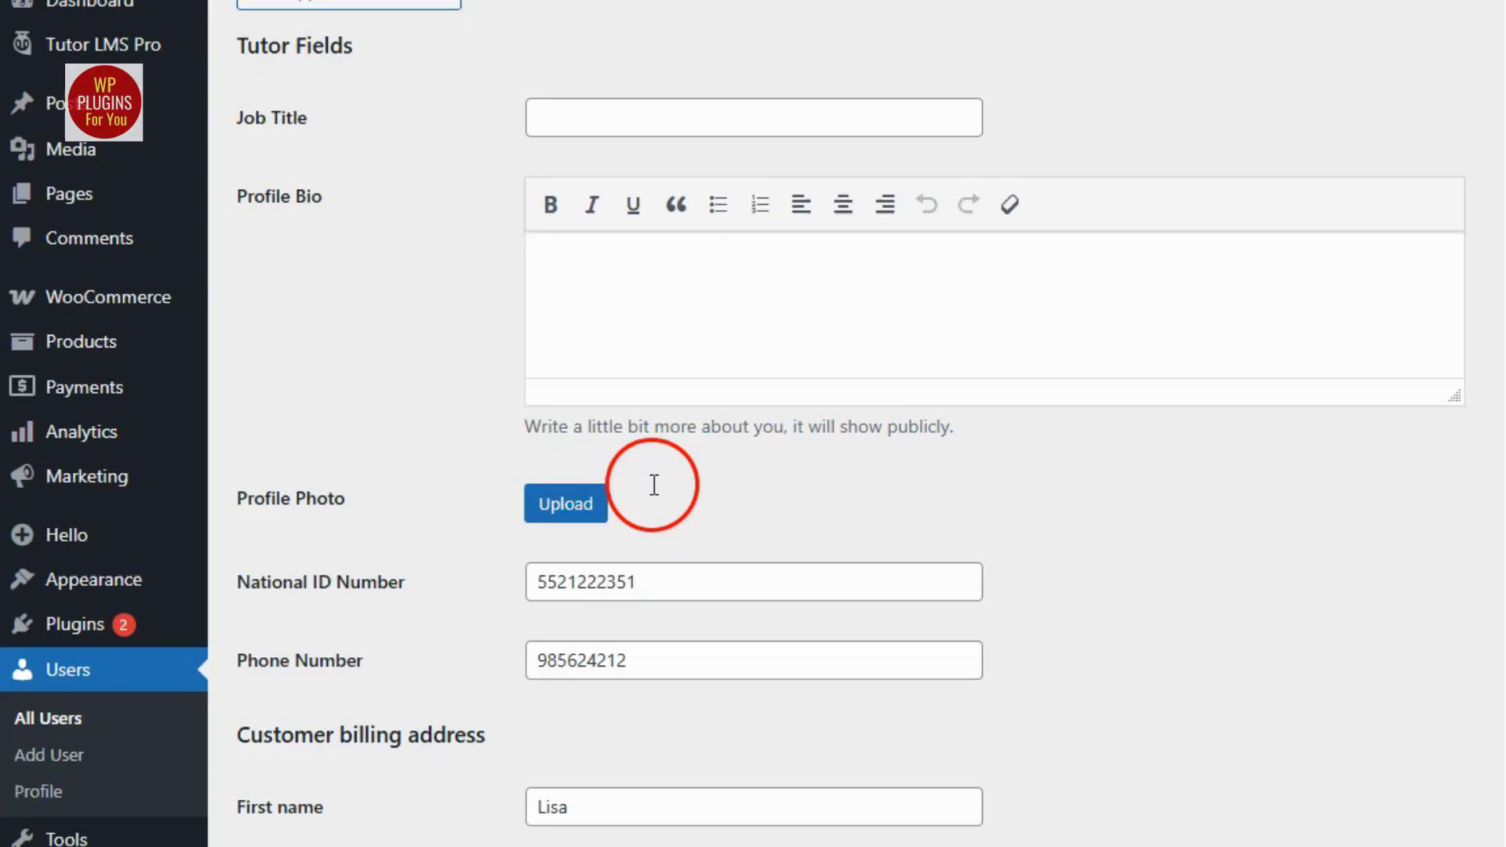
# On the registered student's Edit User page, check the username and the two custom fields under Tutor Fields.
pyautogui.scroll(10, 654, 469)
pyautogui.scroll(15, 654, 469)
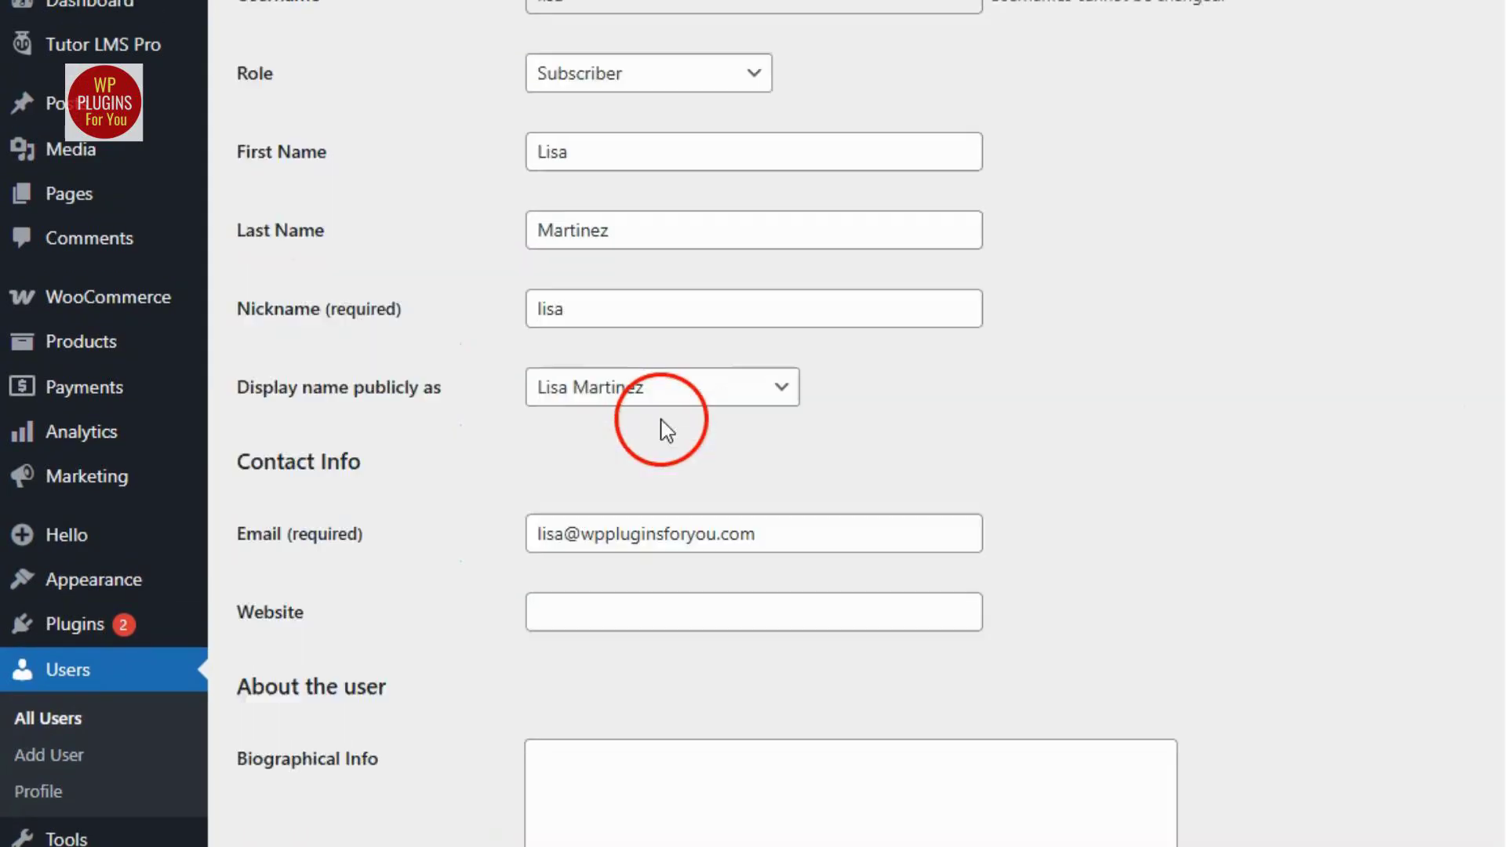
pyautogui.moveTo(569, 246); pyautogui.dragTo(508, 252)
pyautogui.scroll(-15, 740, 599)
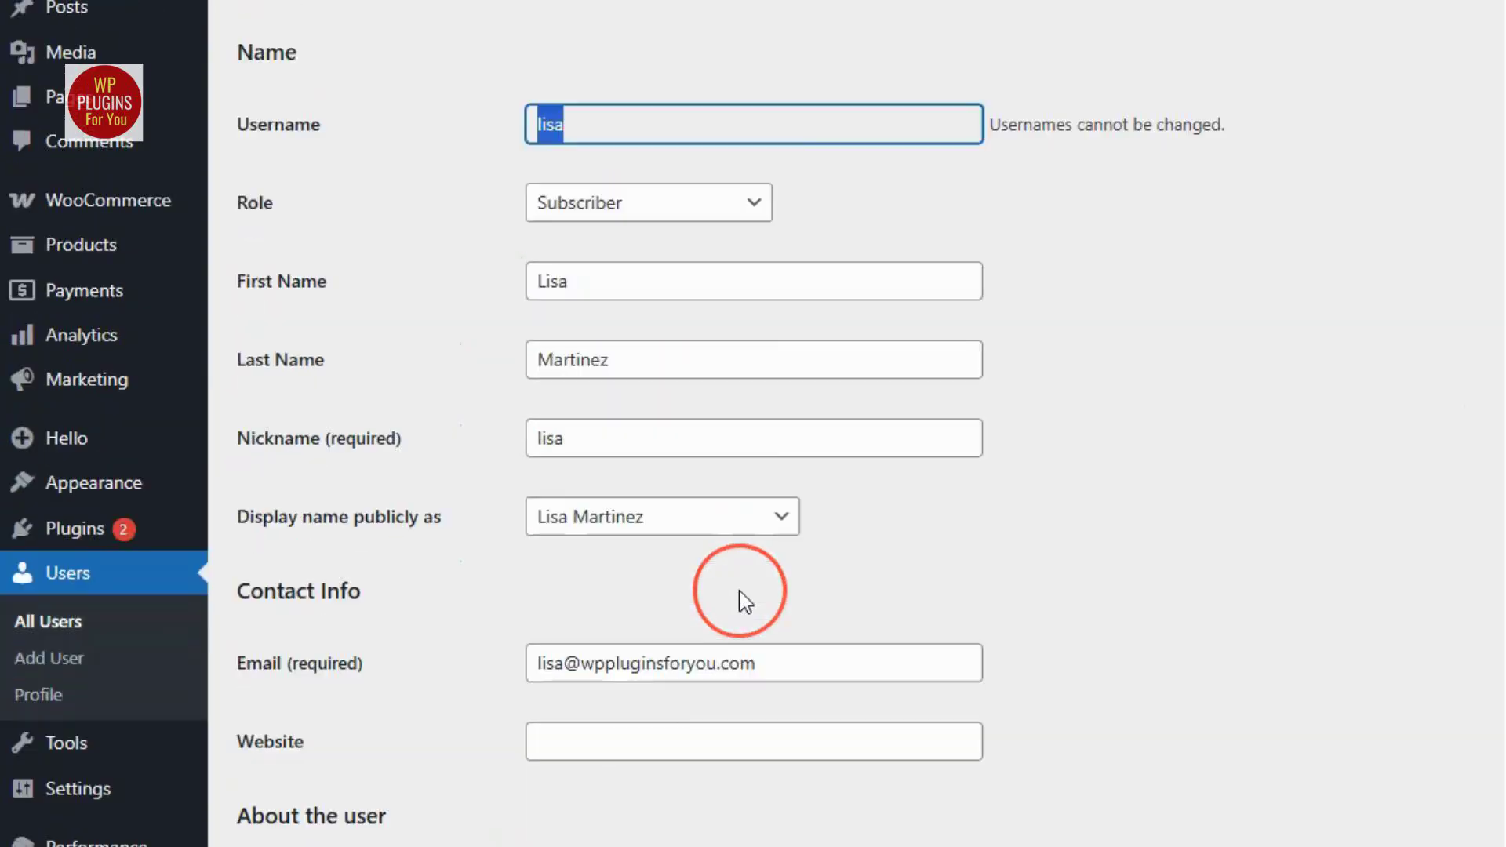
pyautogui.scroll(-10, 741, 588)
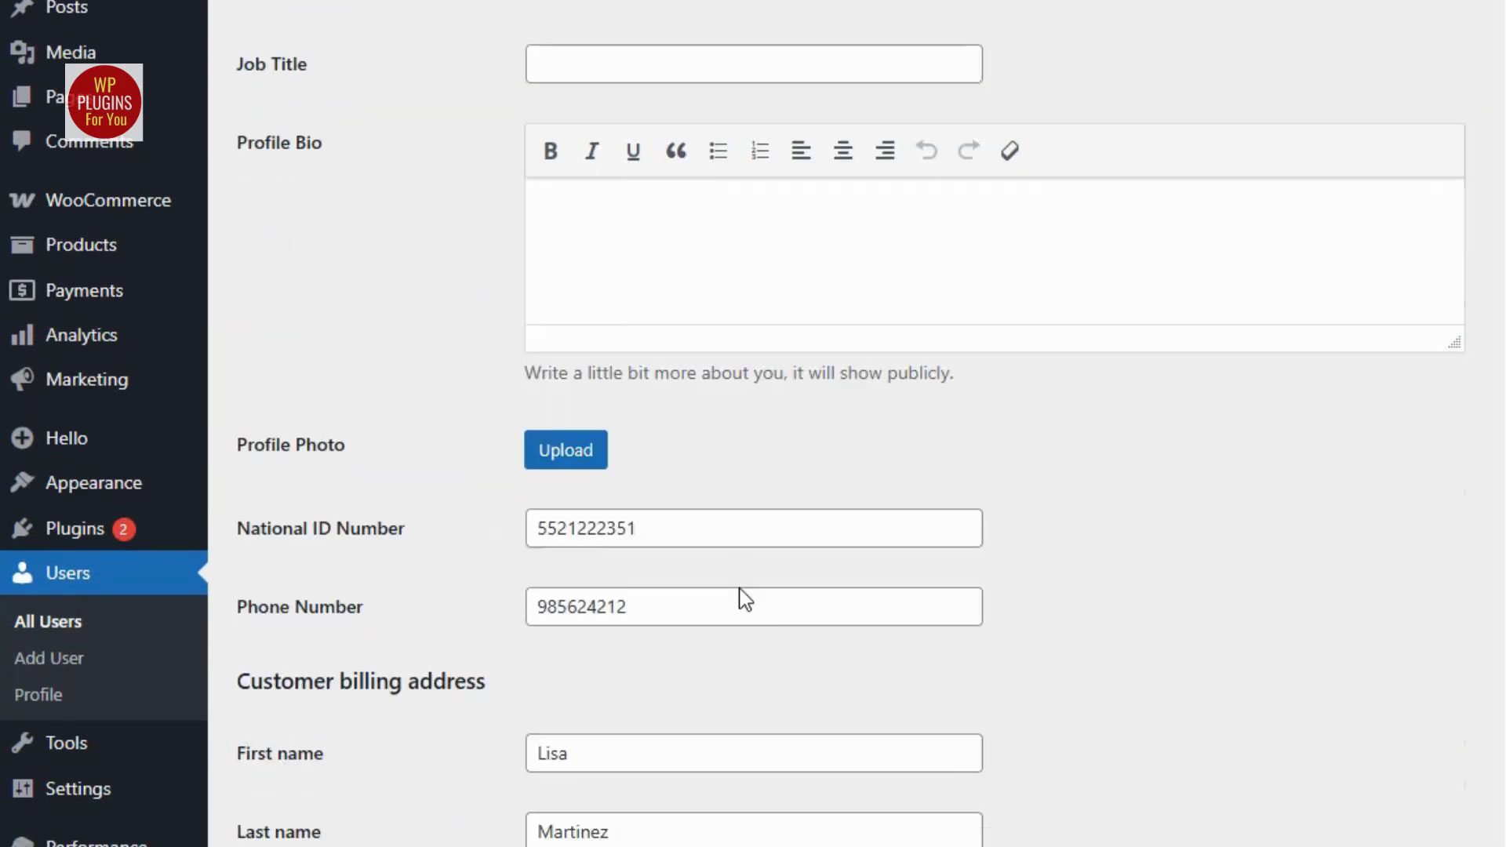
pyautogui.click(521, 587)
pyautogui.moveTo(215, 538); pyautogui.dragTo(336, 535)
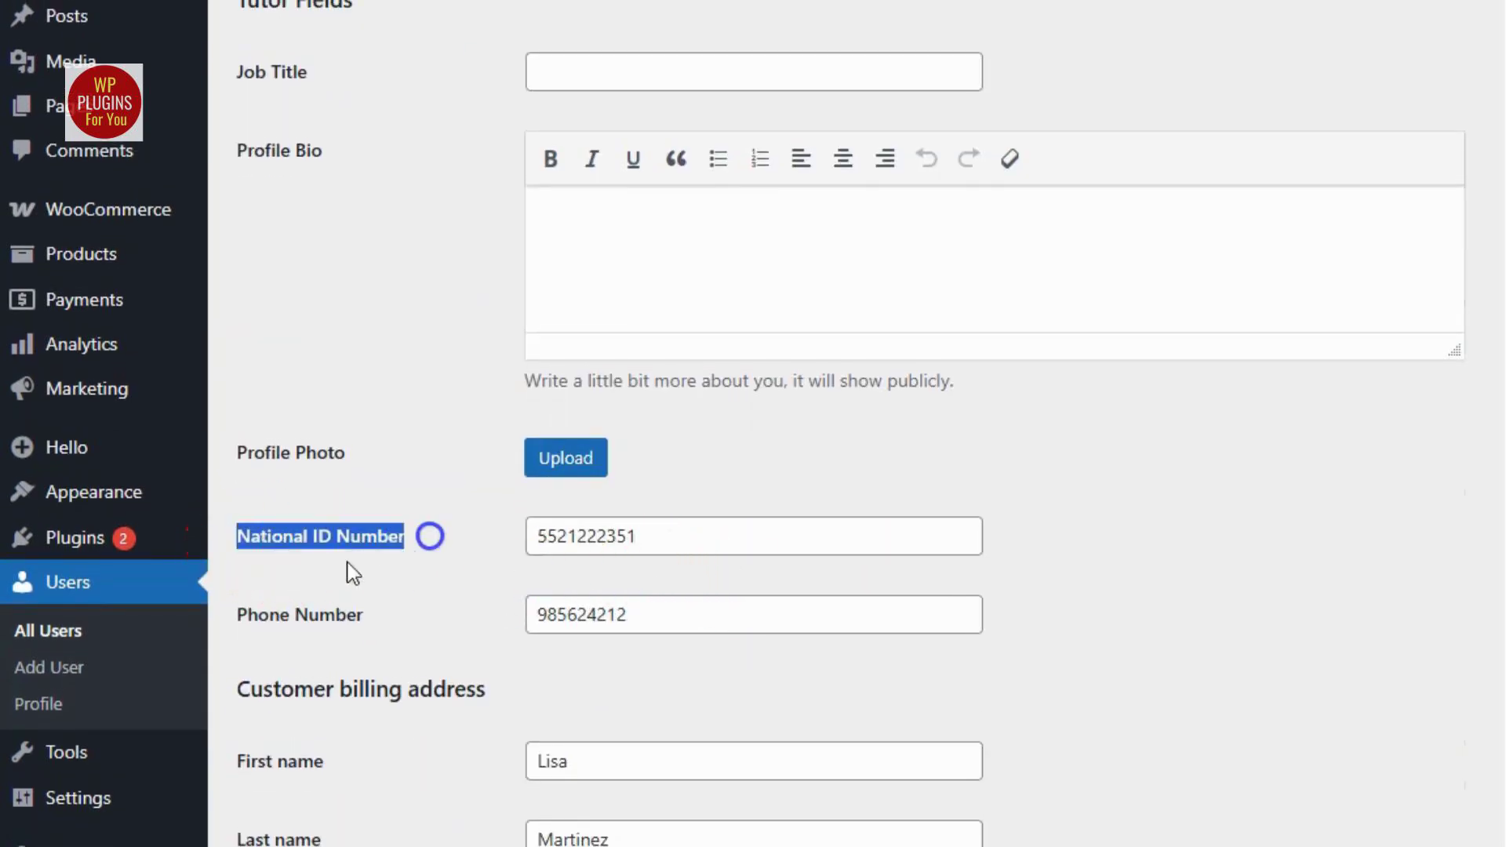
pyautogui.moveTo(213, 620); pyautogui.dragTo(392, 612)
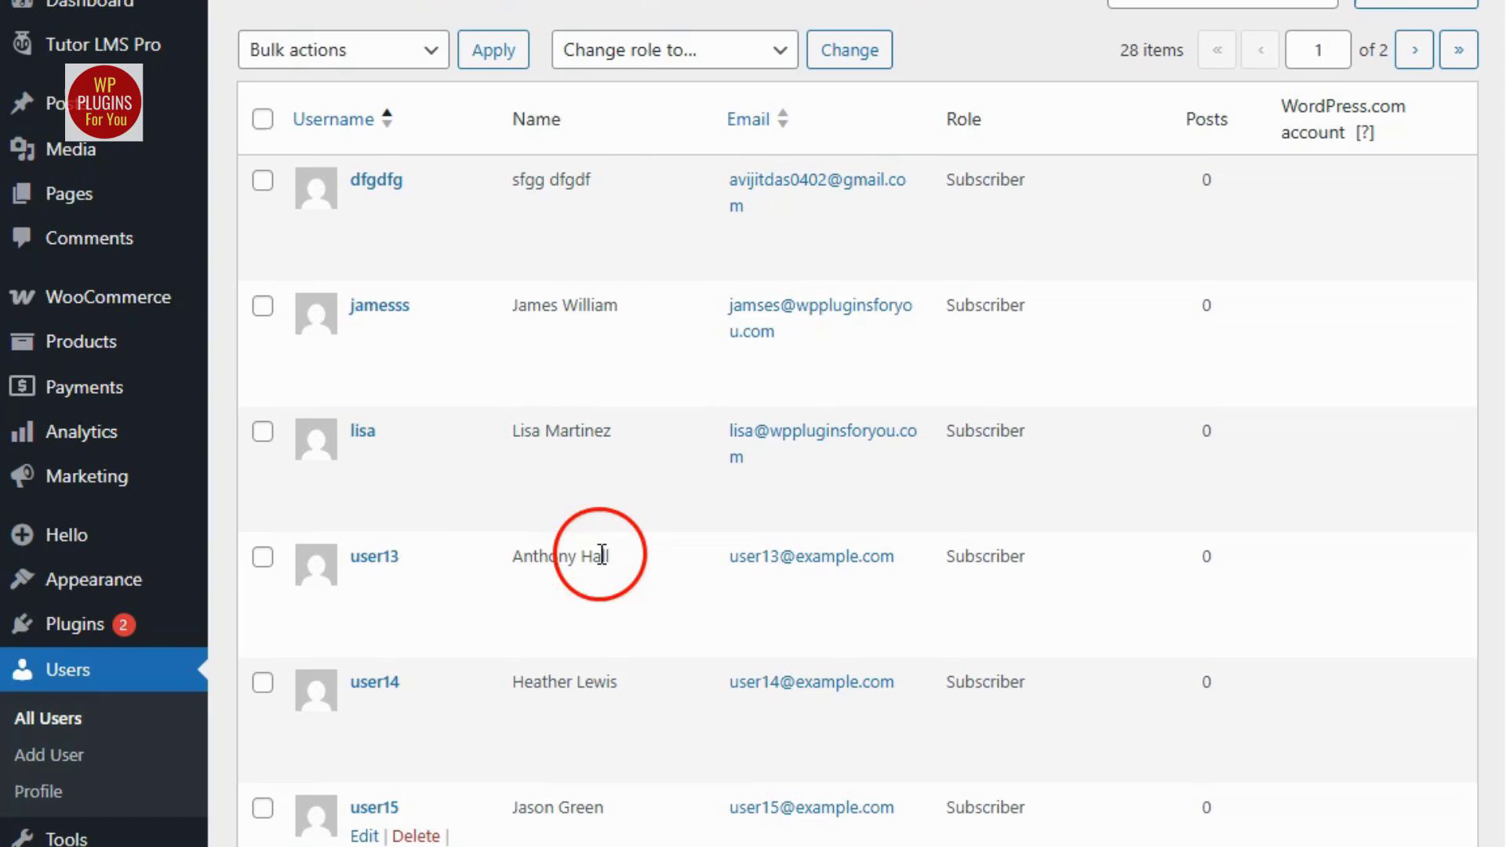
# Open the subscriber listed just above user13 for editing and examine the saved national ID and phone values.
pyautogui.moveTo(375, 463)
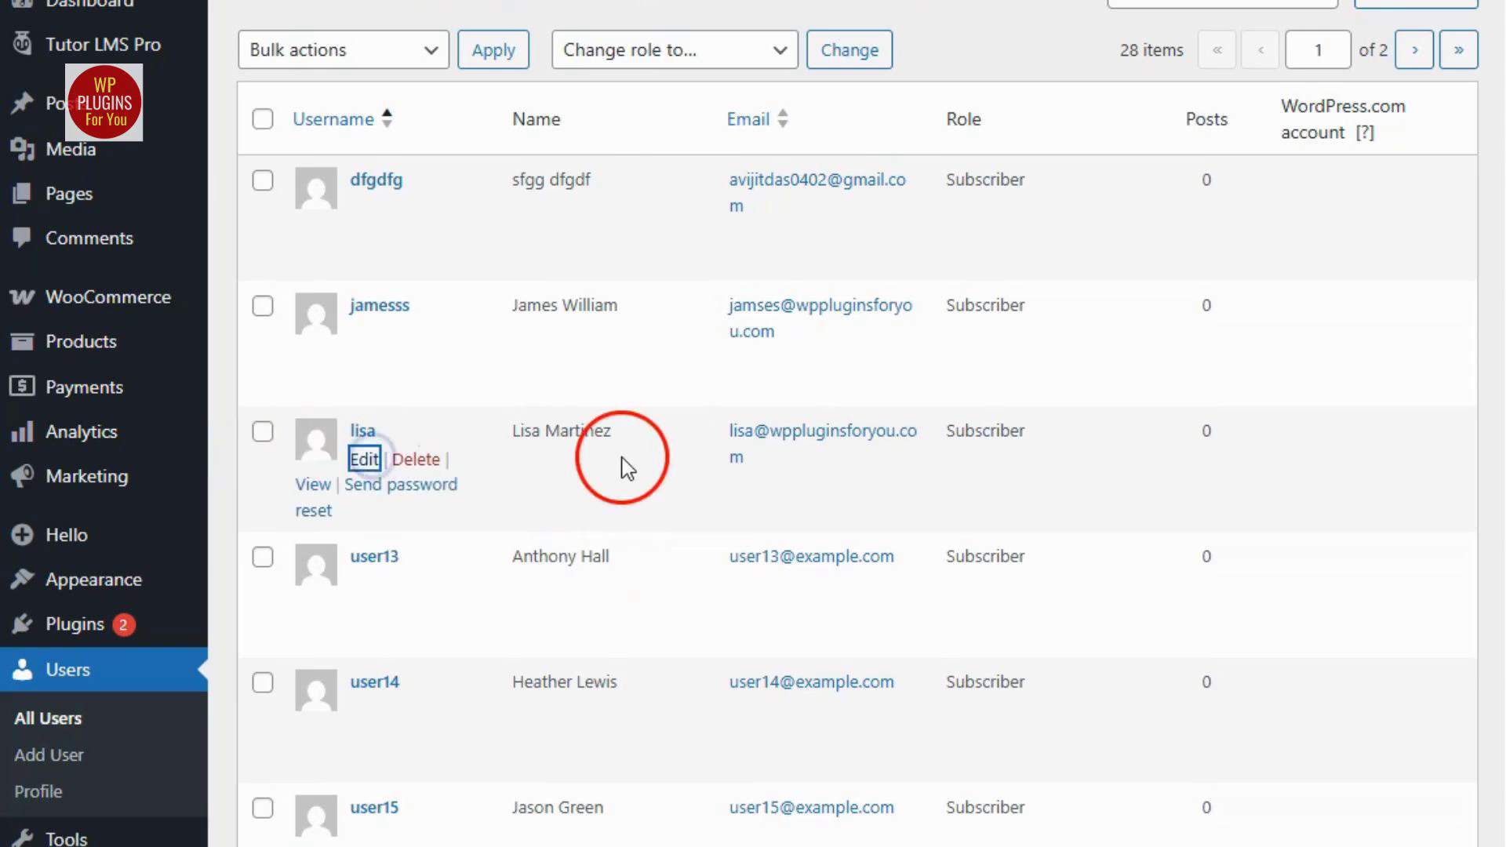
pyautogui.scroll(-2, 797, 615)
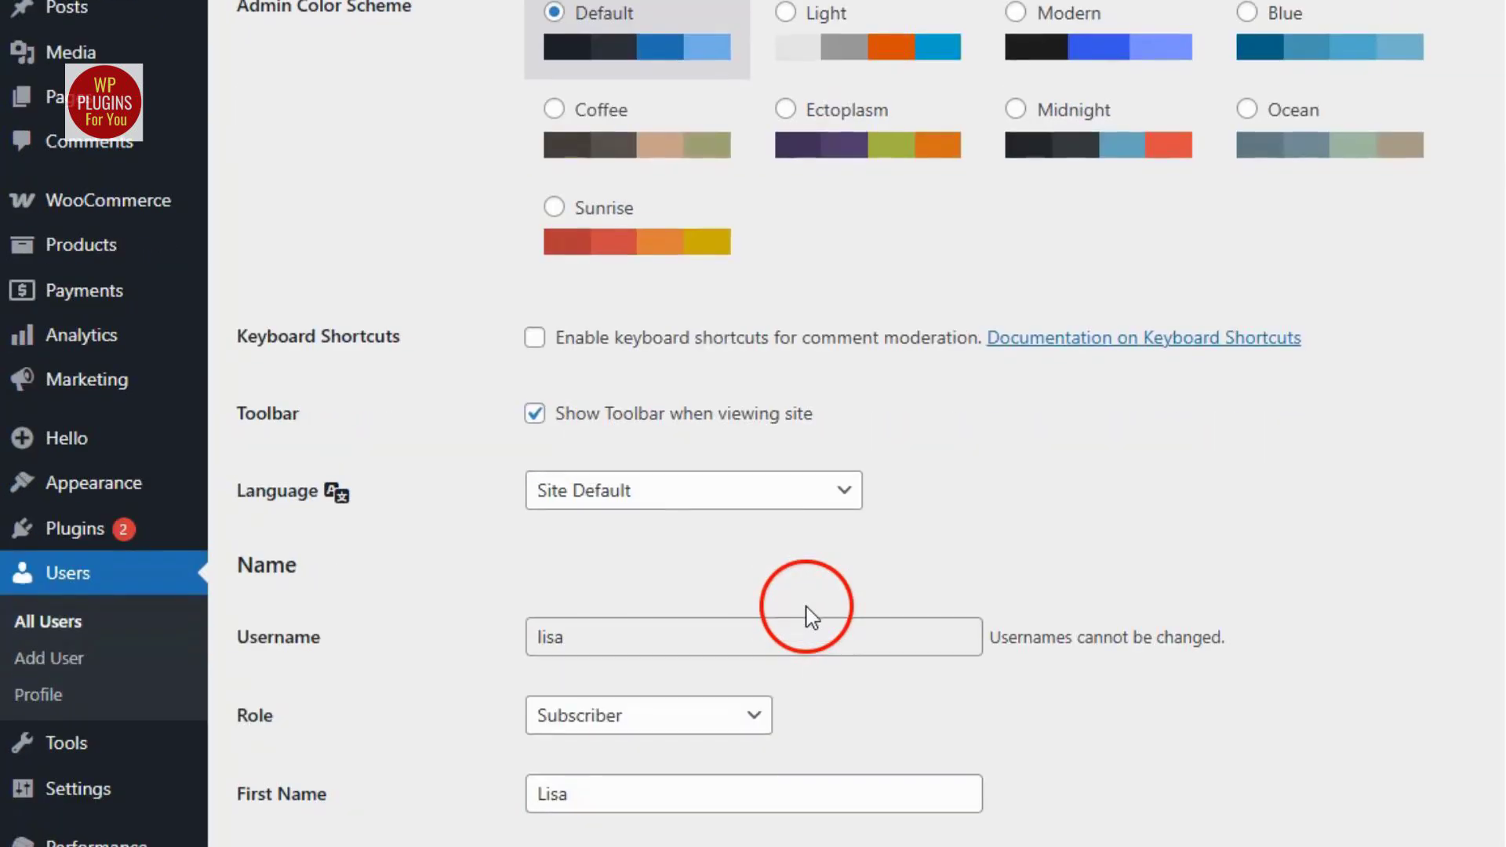
pyautogui.scroll(-7, 808, 595)
pyautogui.scroll(-15, 808, 585)
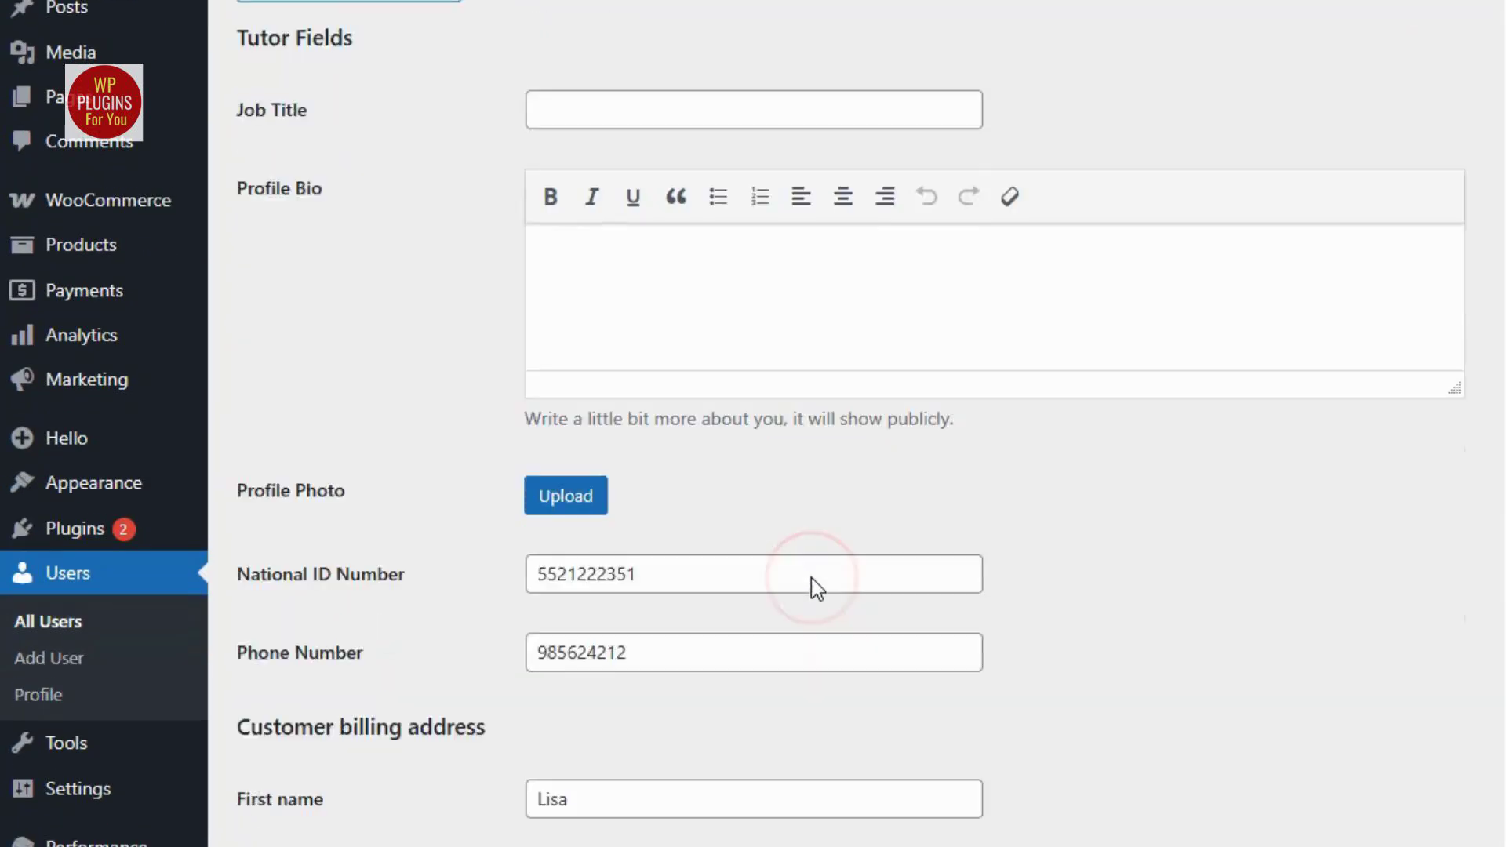
pyautogui.scroll(-2, 811, 579)
pyautogui.moveTo(632, 404); pyautogui.dragTo(524, 402)
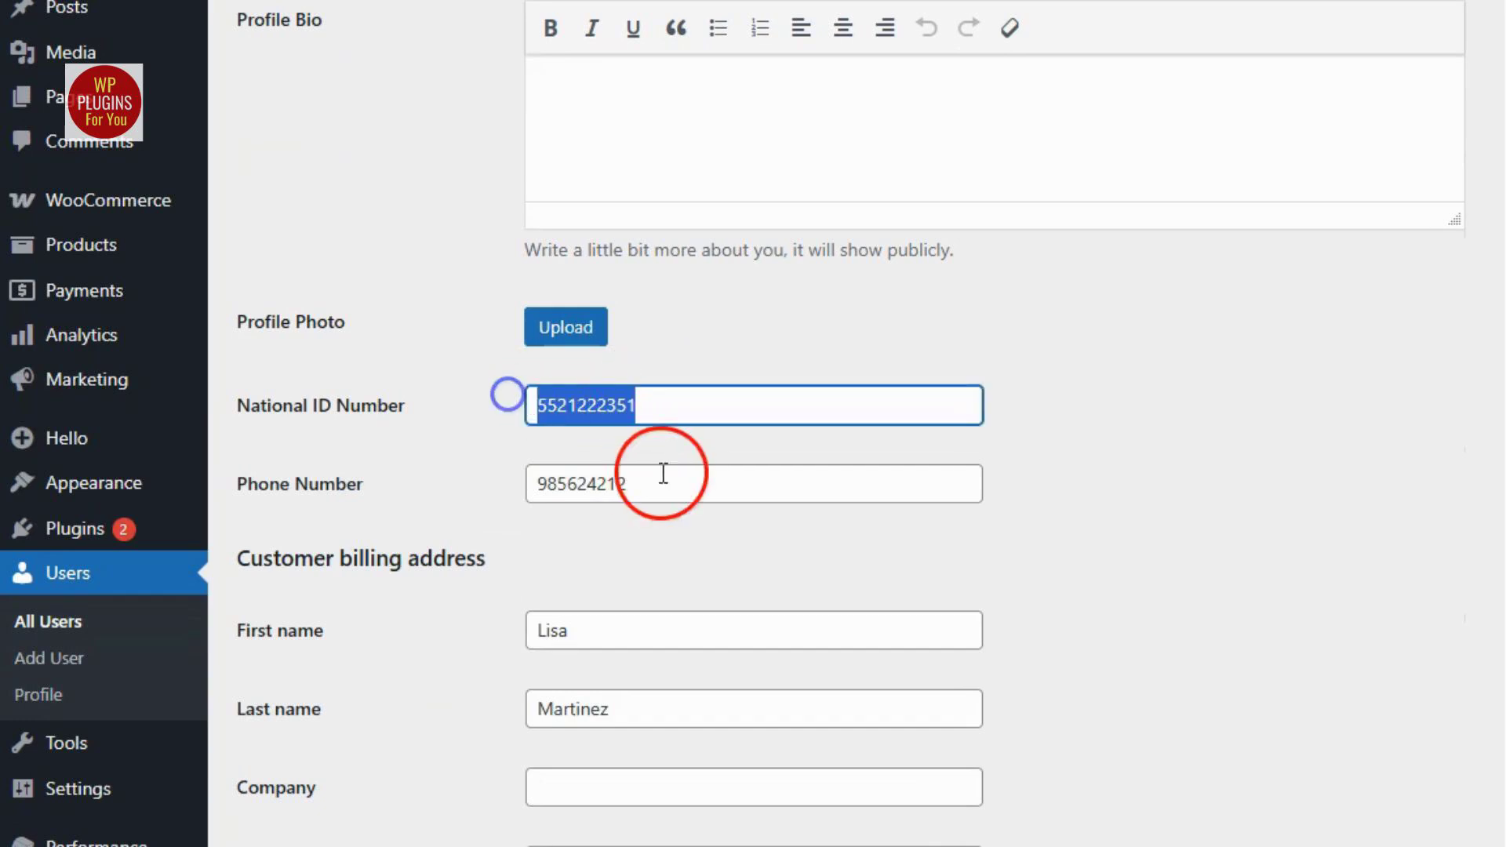
pyautogui.moveTo(663, 473); pyautogui.dragTo(505, 488)
pyautogui.scroll(-2, 473, 558)
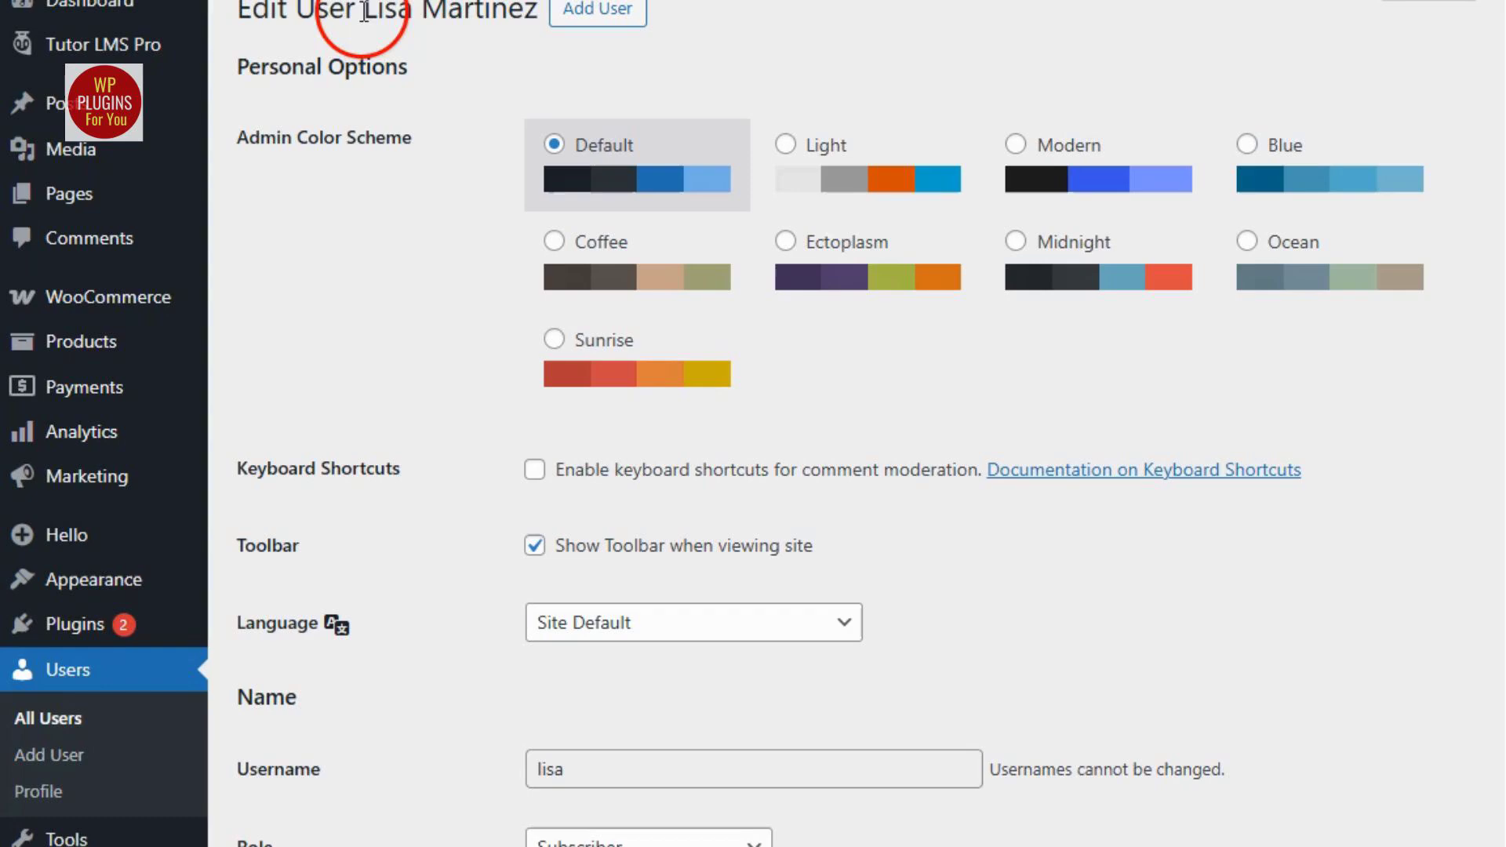
# Compare the National ID Number and Phone Number labels with their stored values in the student's Tutor Fields section.
pyautogui.scroll(-20, 667, 548)
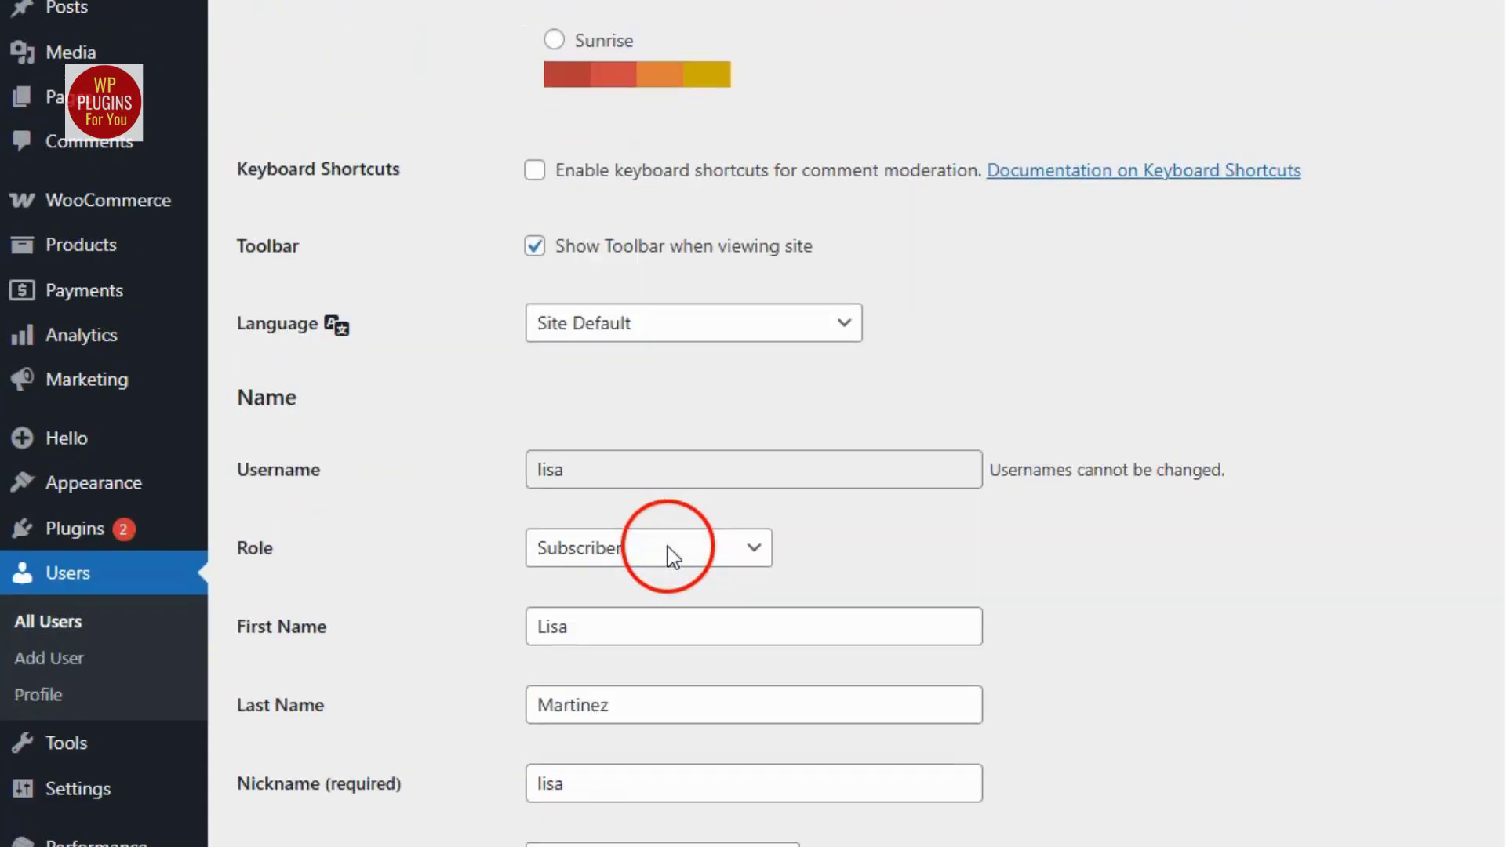
pyautogui.scroll(-4, 664, 515)
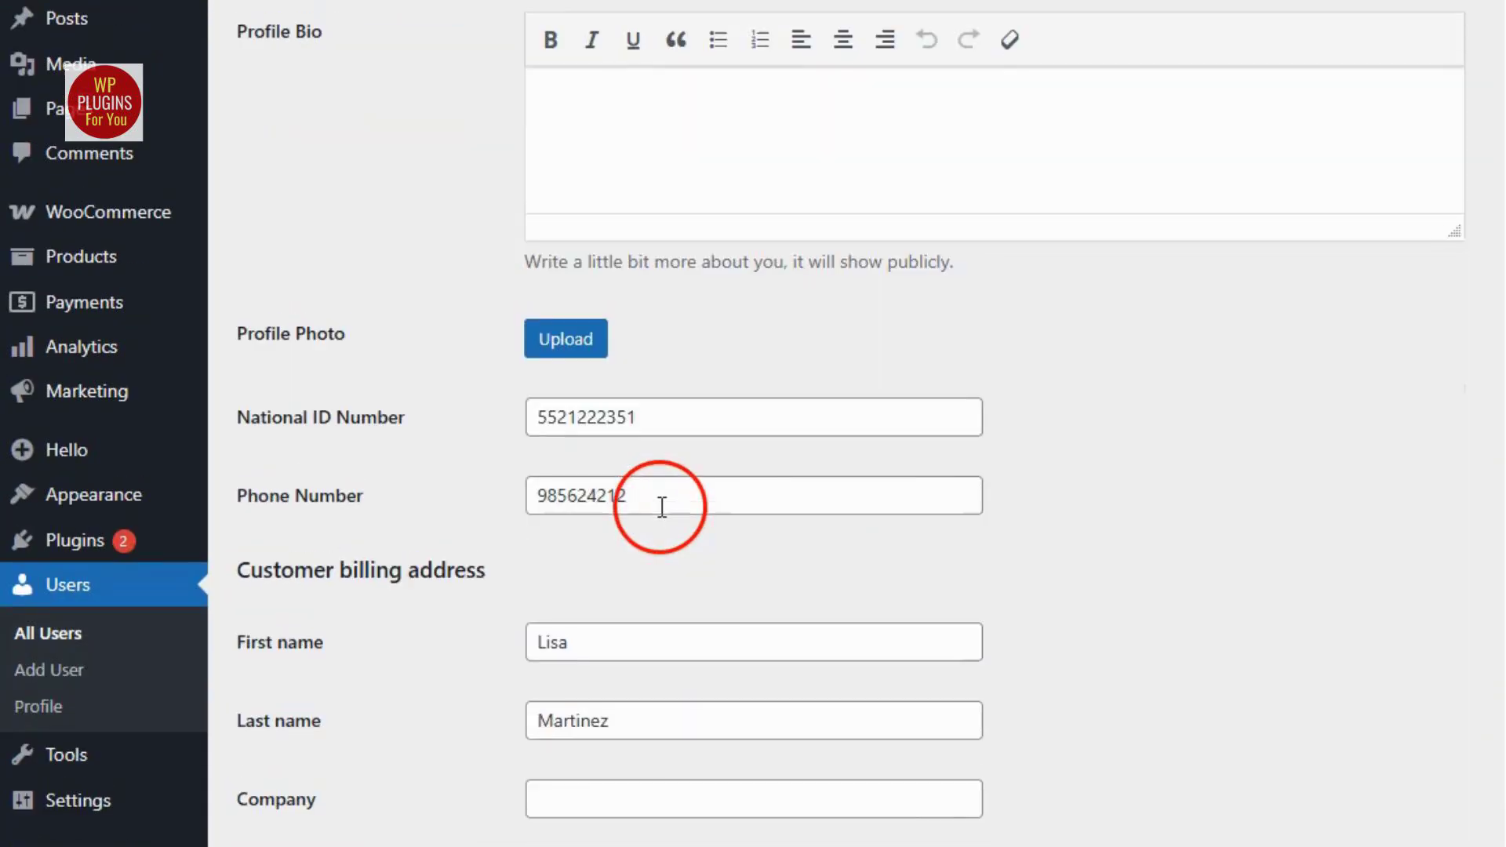
pyautogui.moveTo(232, 412); pyautogui.dragTo(453, 409)
pyautogui.click(265, 494)
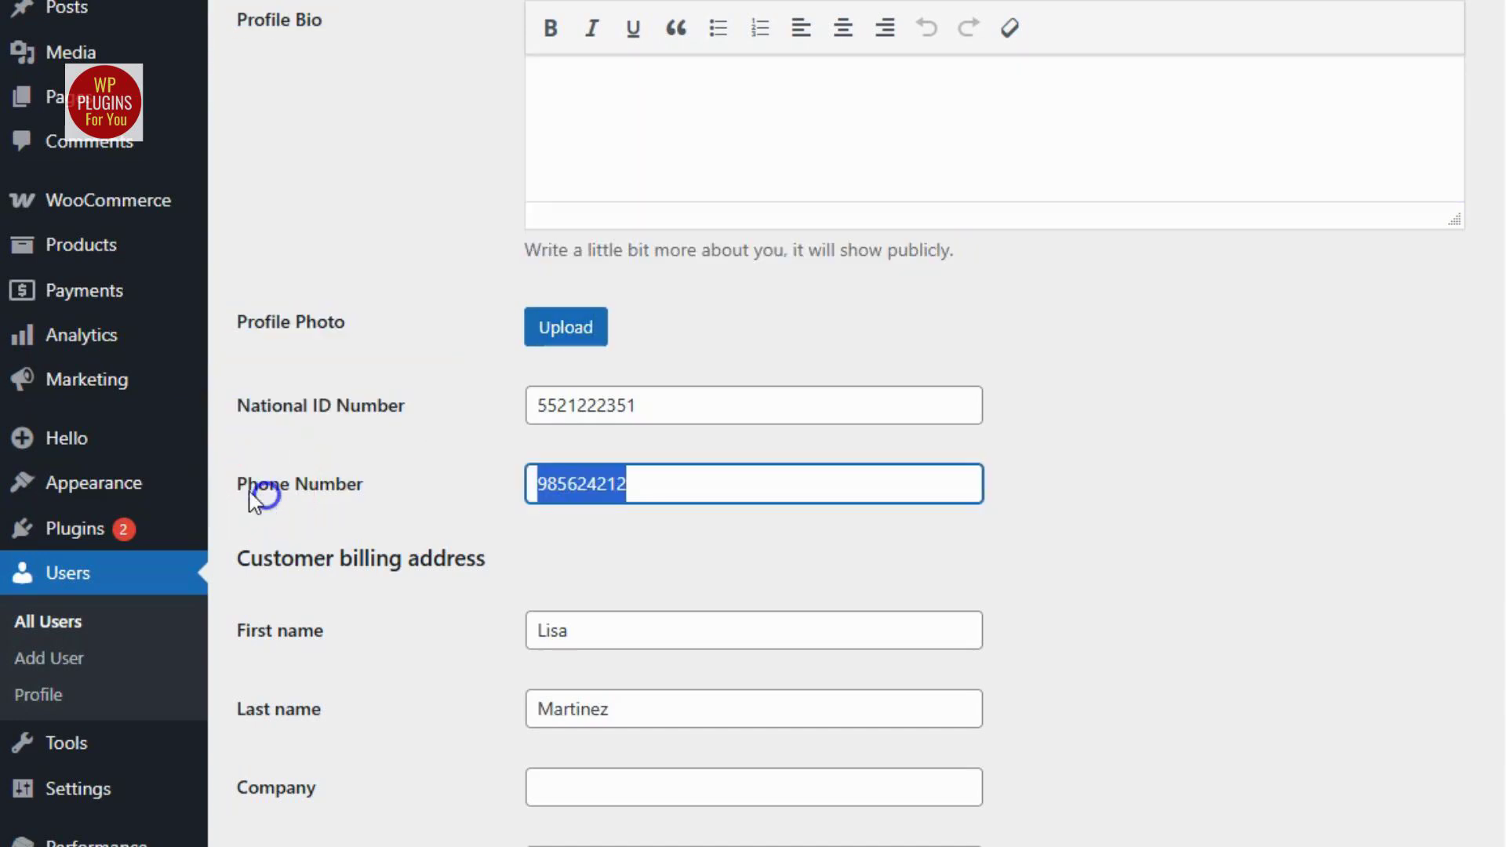
pyautogui.moveTo(248, 493); pyautogui.dragTo(405, 485)
pyautogui.click(611, 484)
pyautogui.click(584, 415)
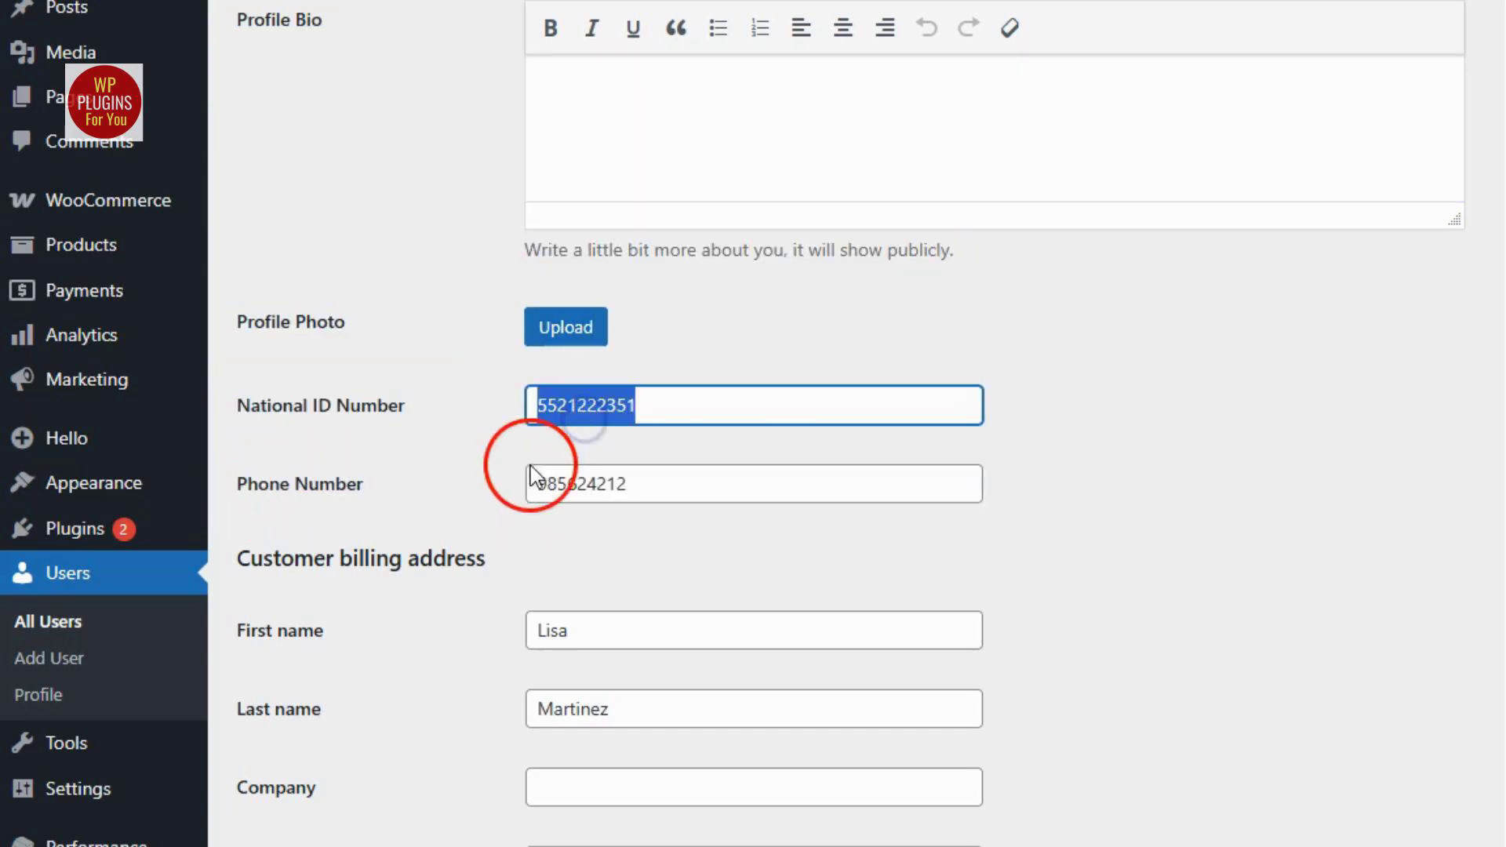